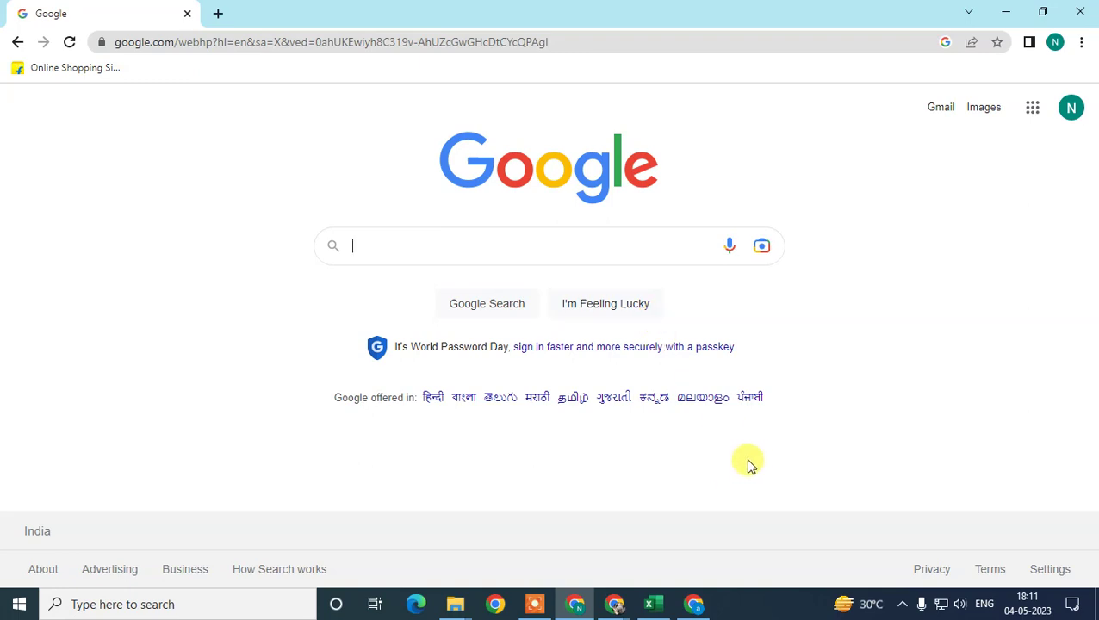
Check the signed-in account's details and its e-mail address
click(1069, 110)
drag(858, 193, 1034, 191)
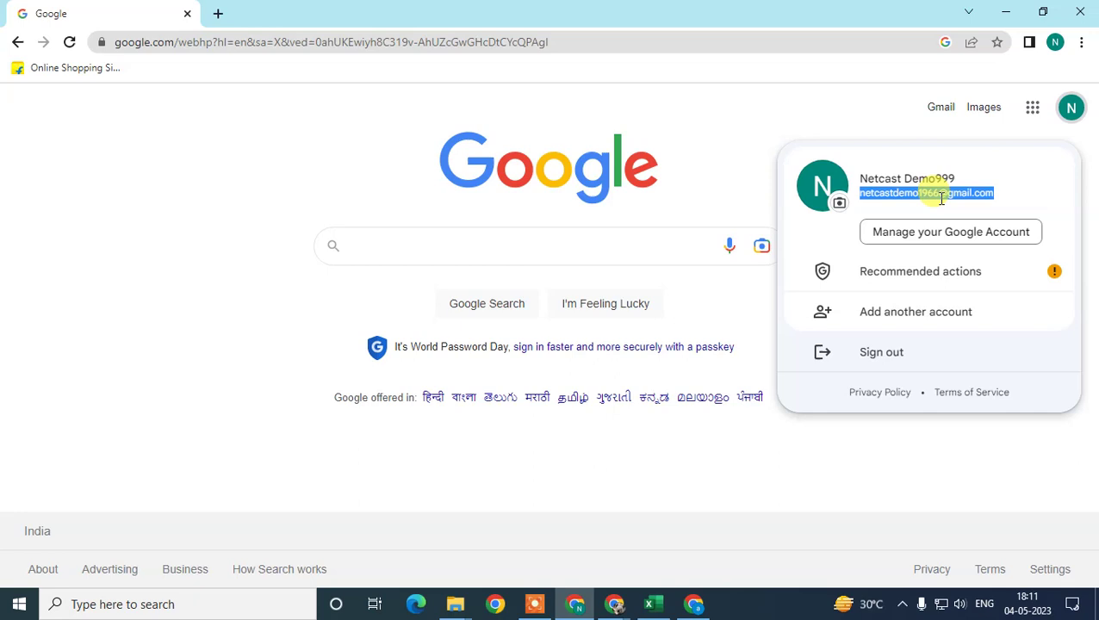
click(702, 109)
Enter 'my bussiness' in the Google search box
click(601, 41)
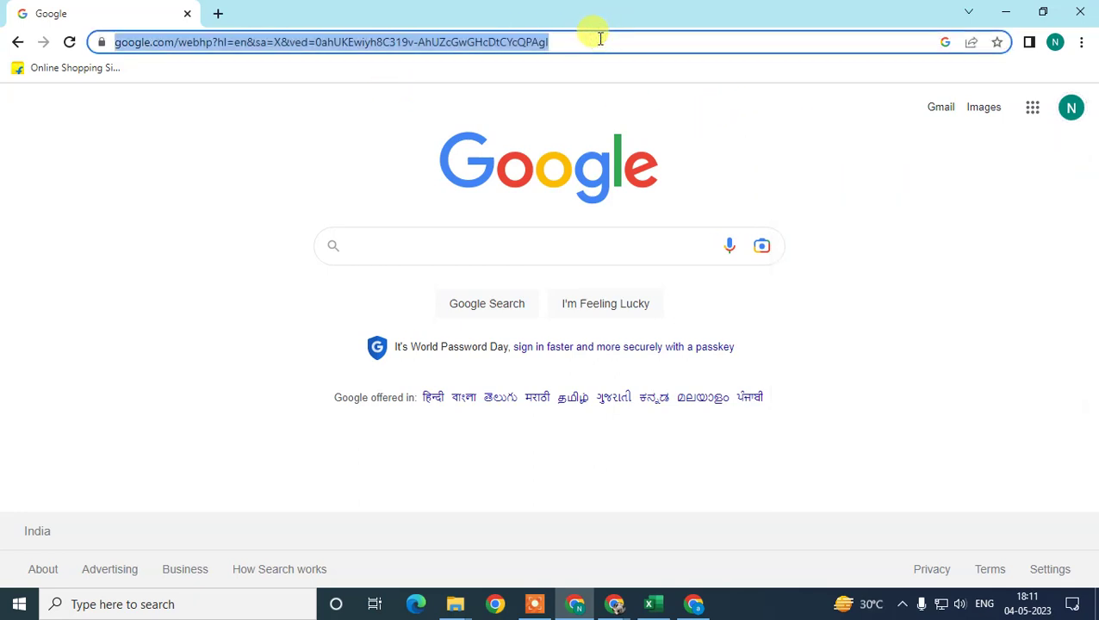
text(google m)
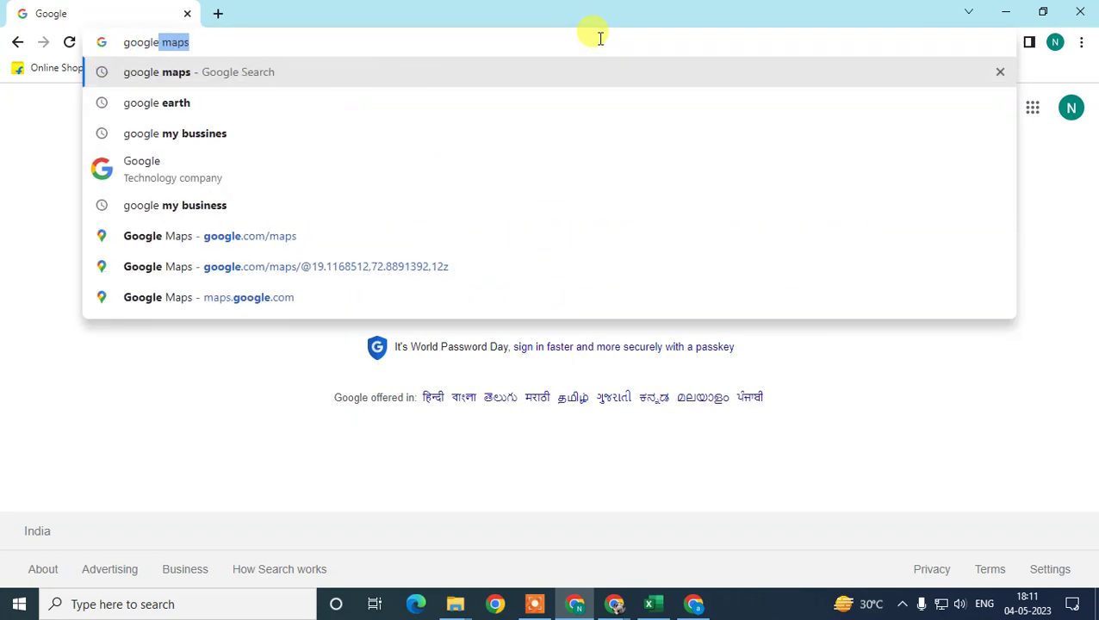
key(BackSpace)
key(BackSpace)
key(BackSpace)
key(BackSpace)
key(BackSpace)
key(BackSpace)
key(BackSpace)
key(BackSpace)
key(BackSpace)
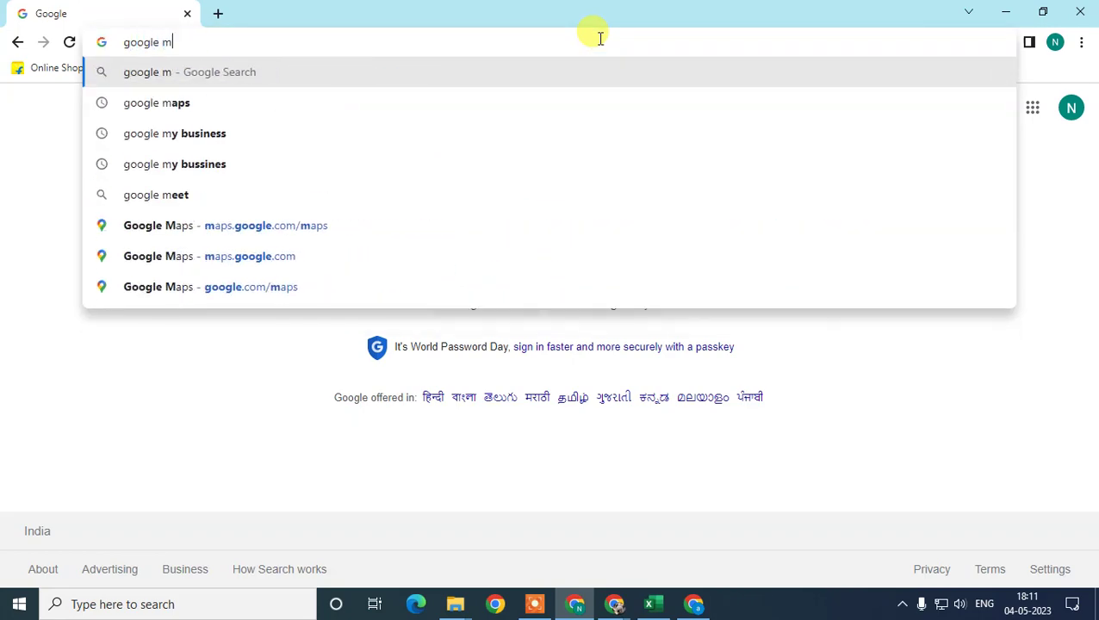
text(my bussiness)
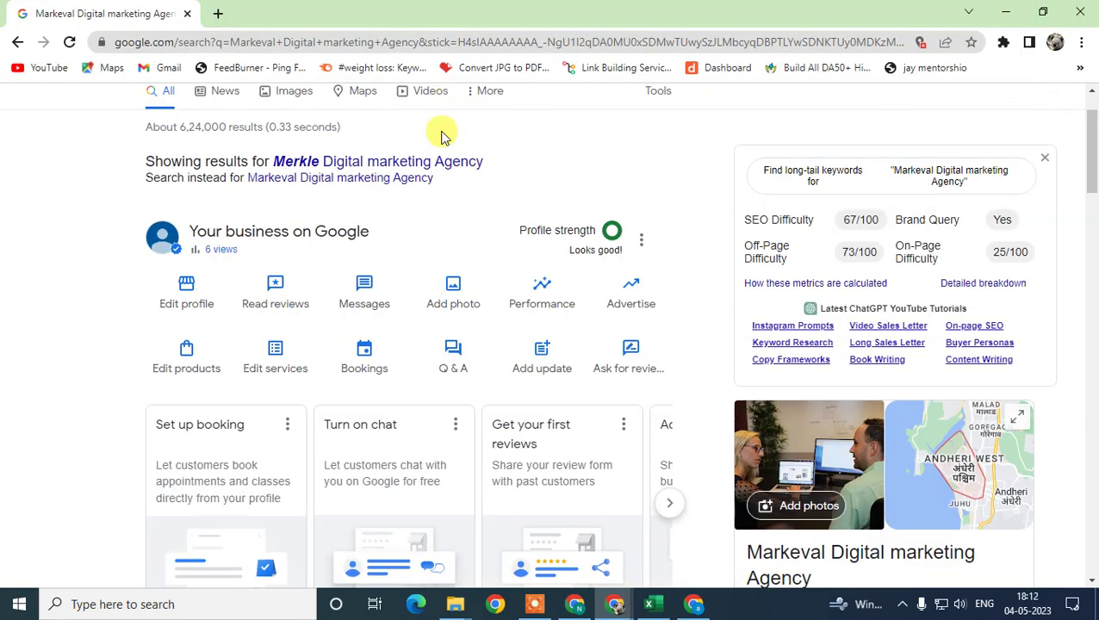
scroll(426, 276, up, 2)
Replace the query with 'my bussiness', run the search and look over the results
drag(358, 115, 182, 69)
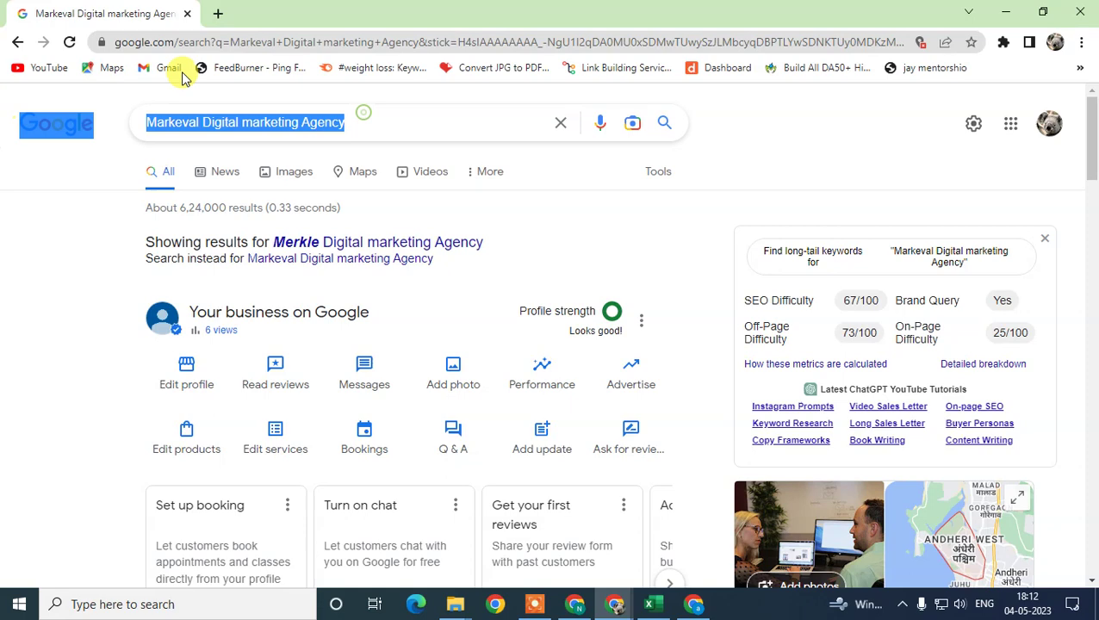
click(406, 119)
drag(419, 123, 3, 139)
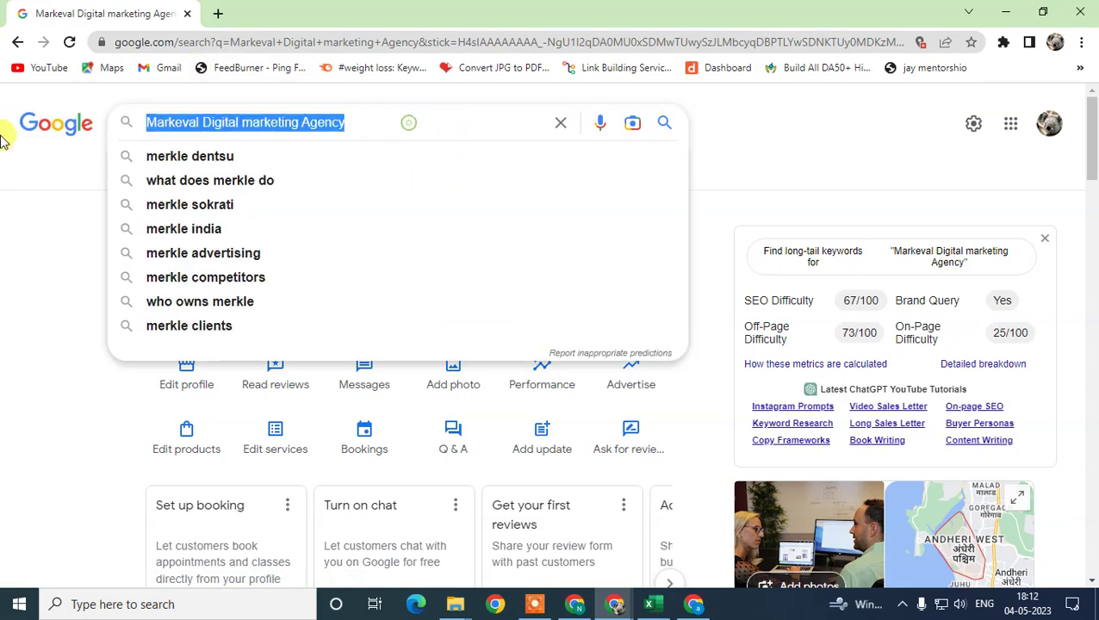
text(my bussiness)
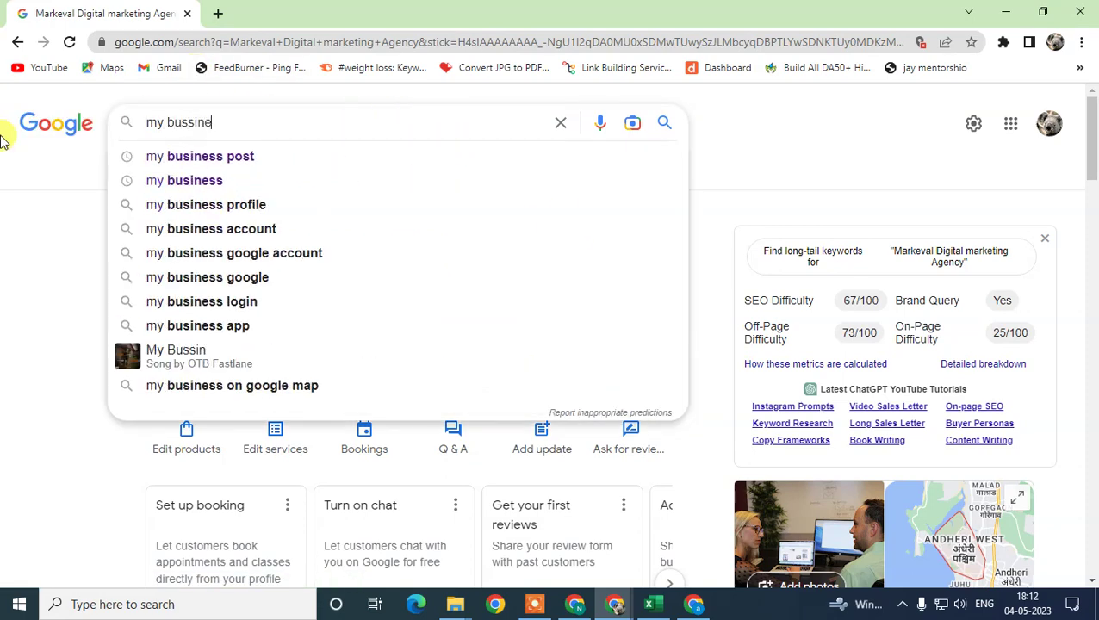
key(Return)
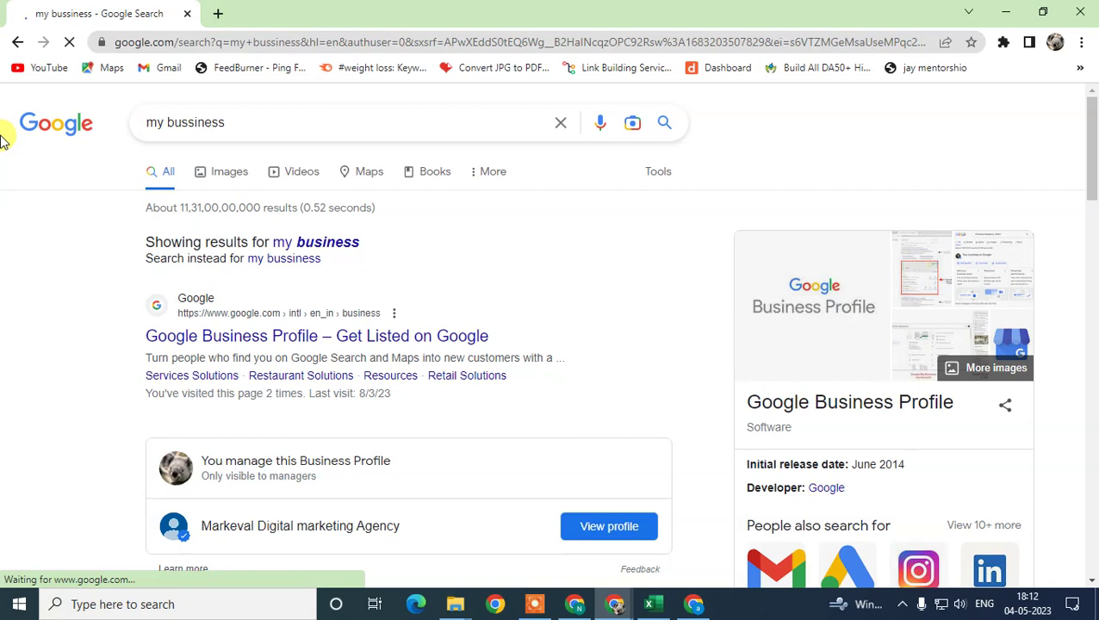
scroll(314, 388, down, 2)
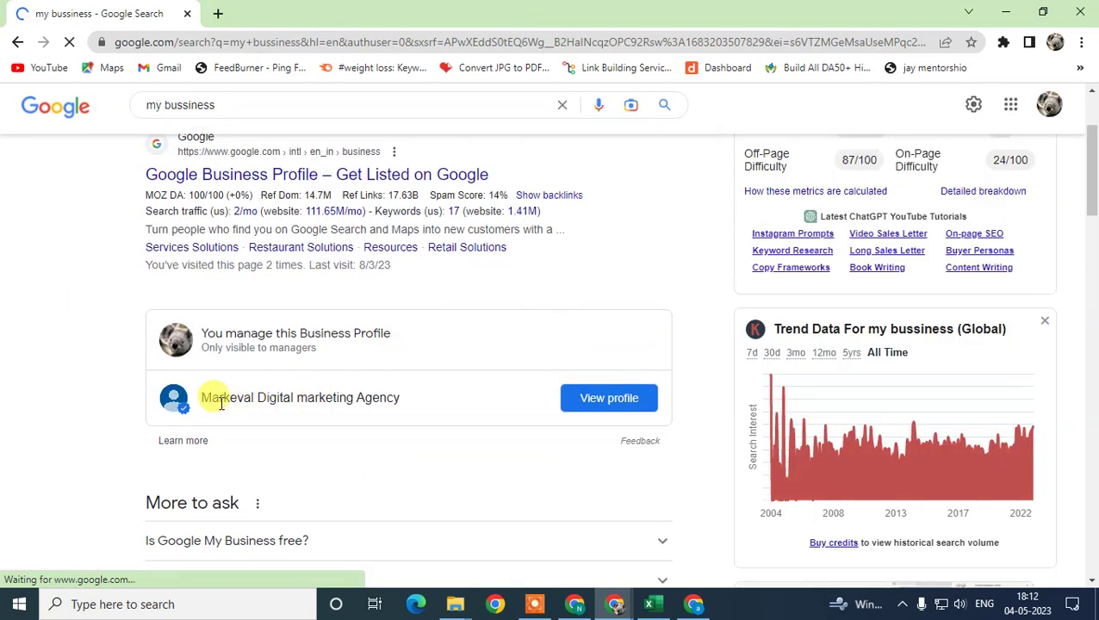
scroll(474, 471, down, 2)
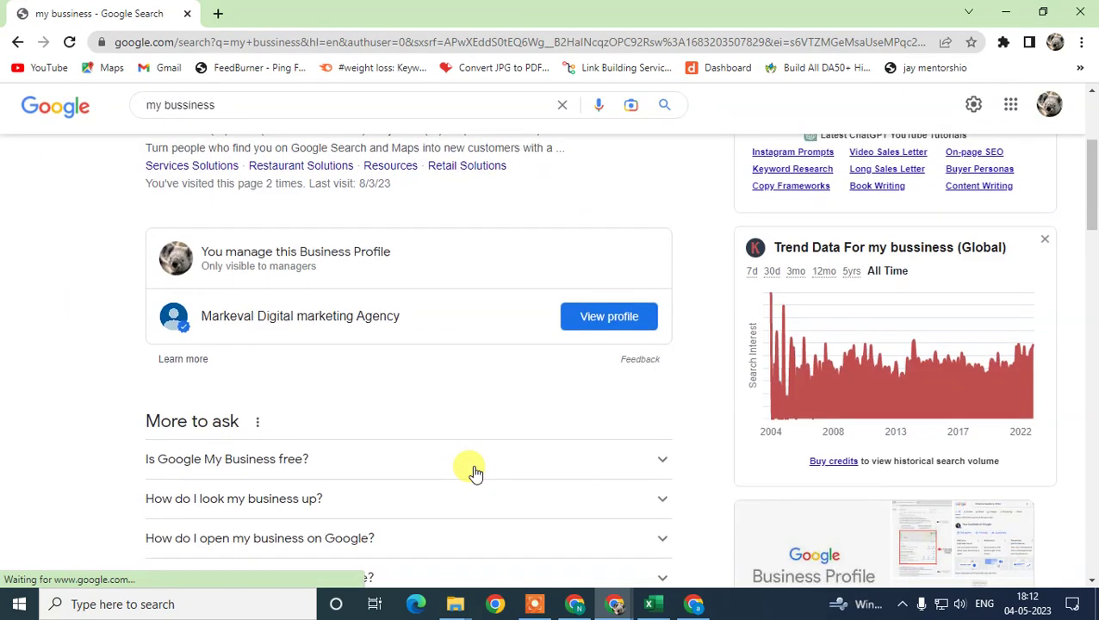
scroll(548, 451, up, 1)
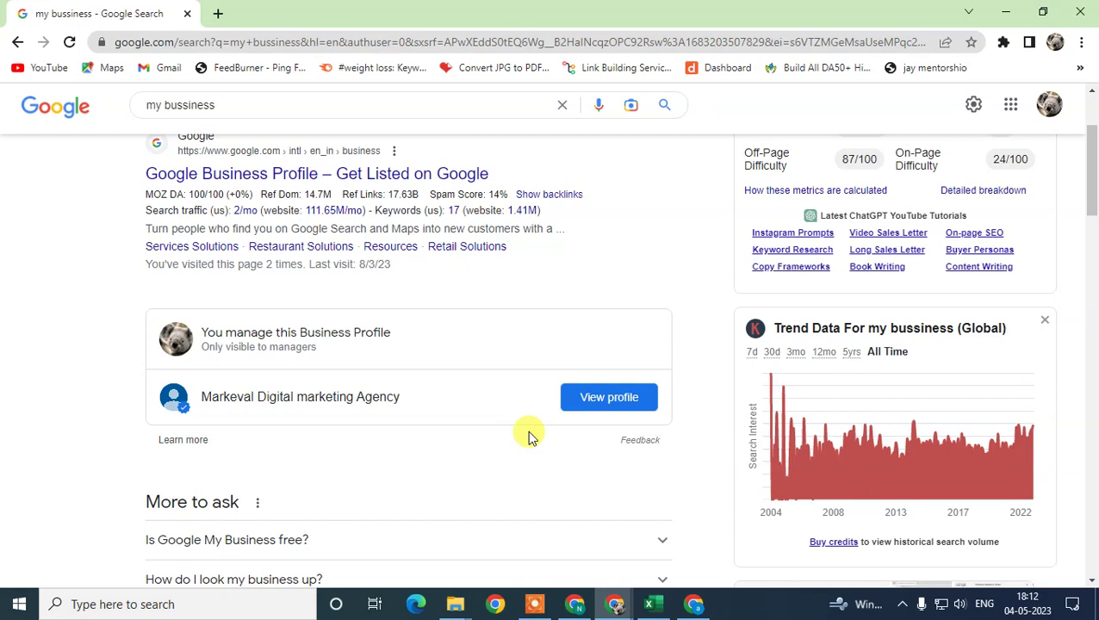
Open the agency's managed profile and bring its Your business on Google tools into view
click(613, 397)
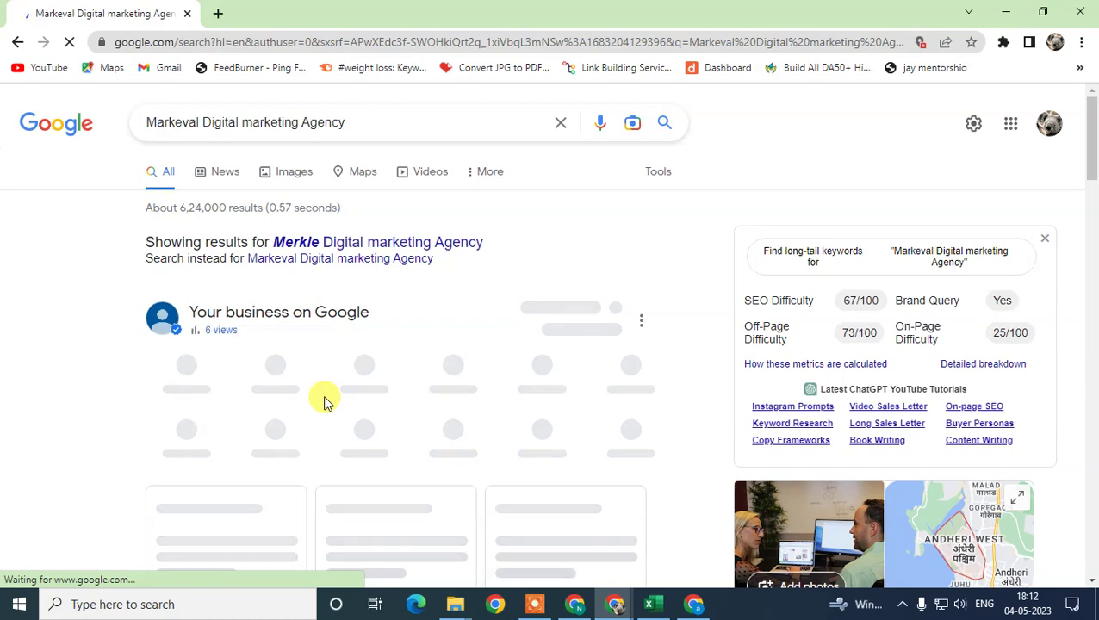
scroll(413, 397, down, 3)
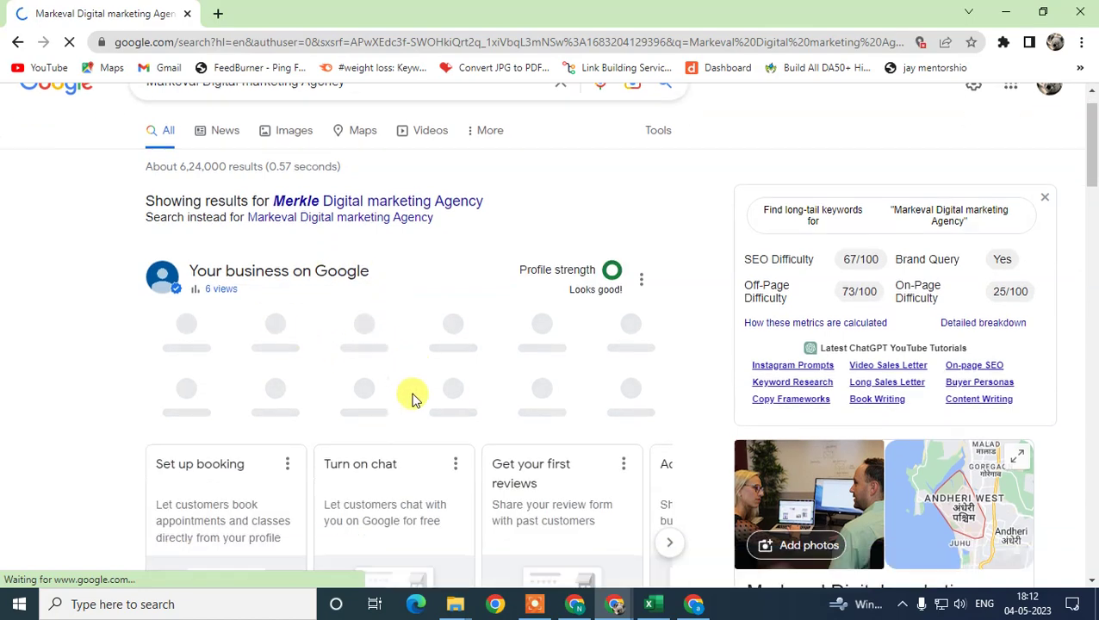
scroll(603, 424, up, 1)
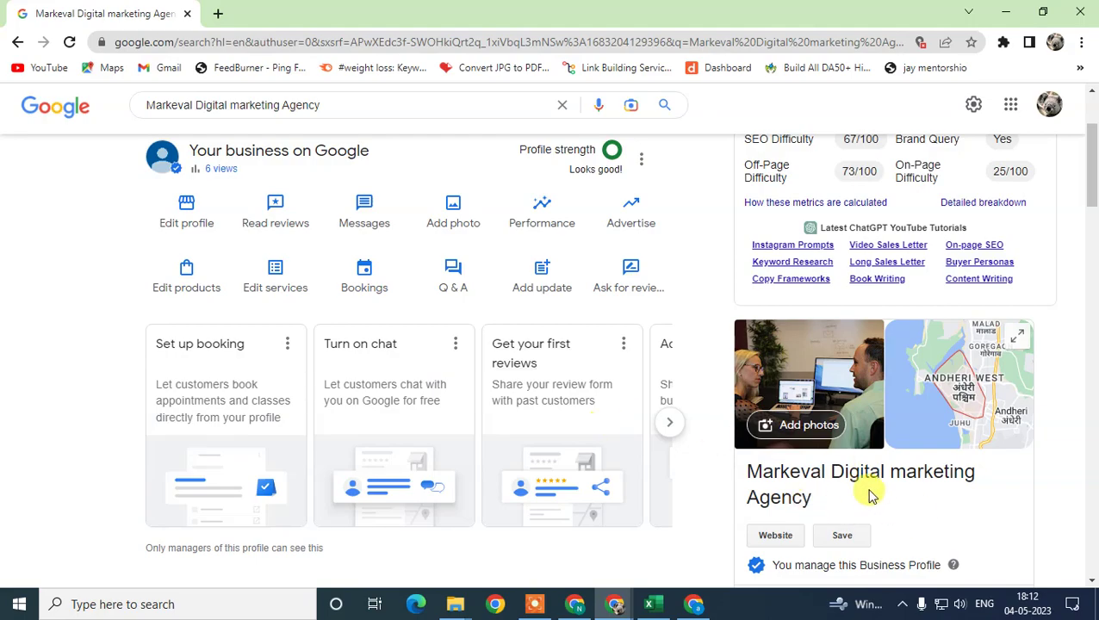
mouse_move(1092, 183)
mouse_down()
mouse_move(1093, 264)
mouse_move(1093, 188)
mouse_up()
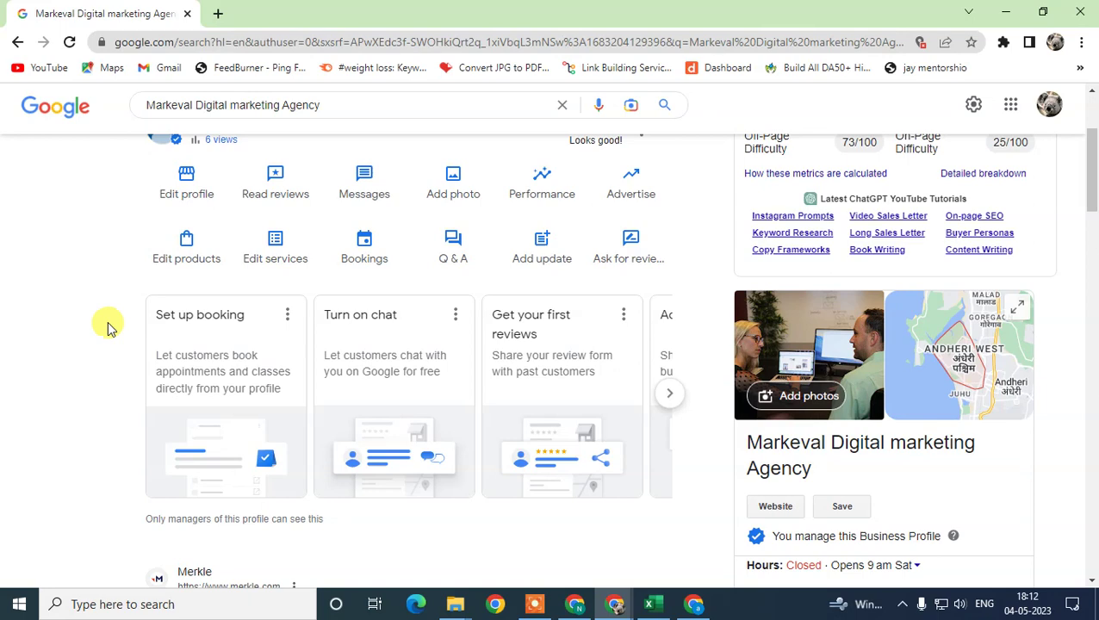
scroll(108, 328, up, 1)
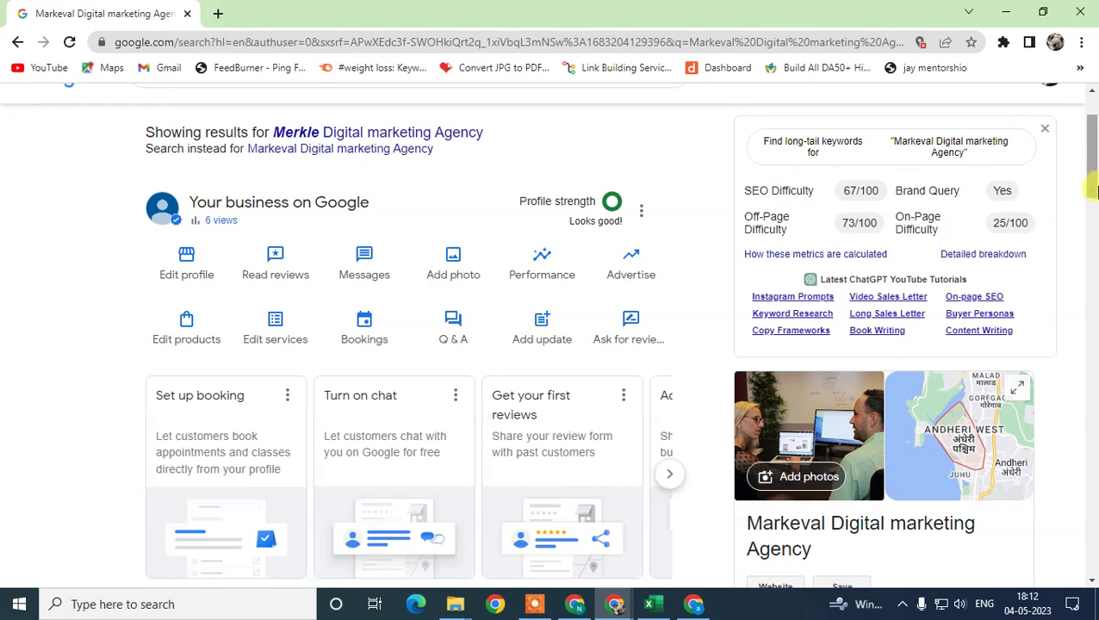
drag(1095, 175, 1088, 167)
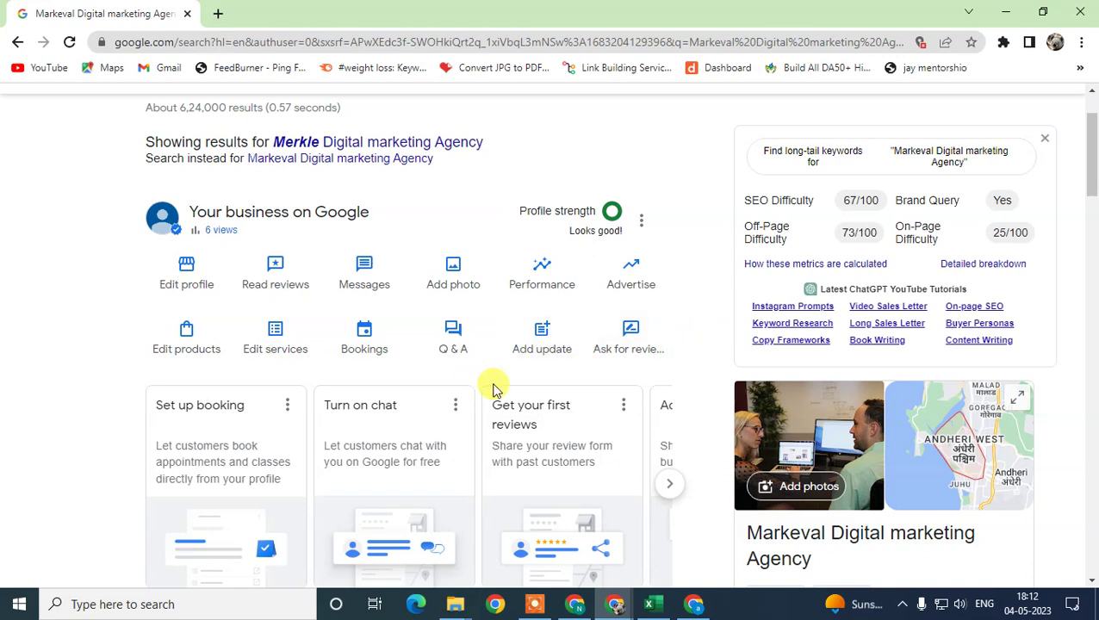
Start an Add update post and review its optional button choices
click(545, 349)
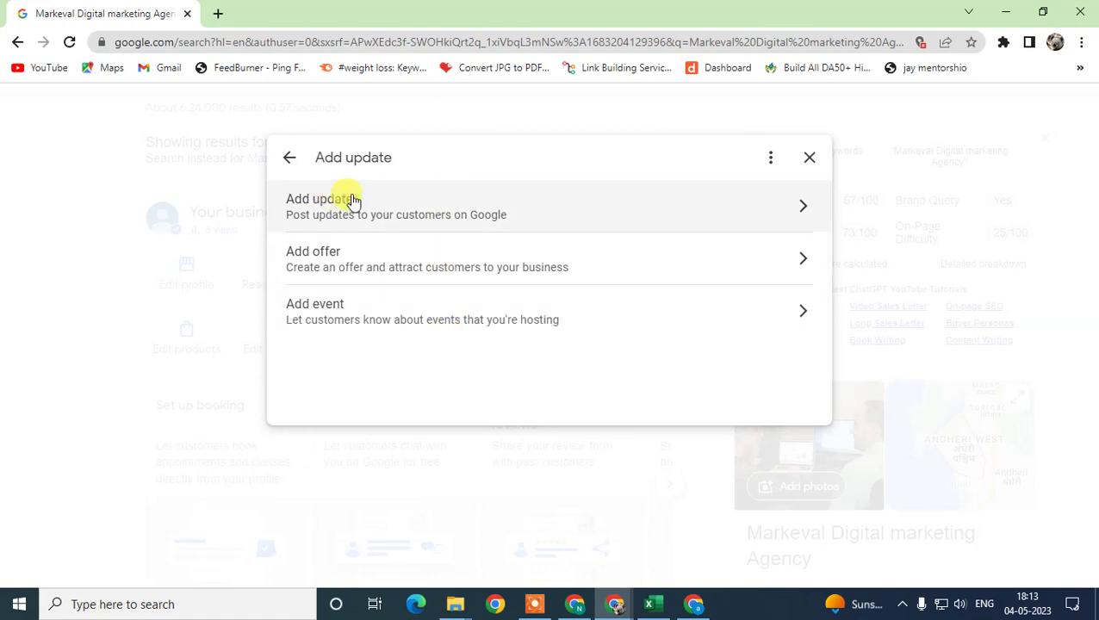
click(555, 215)
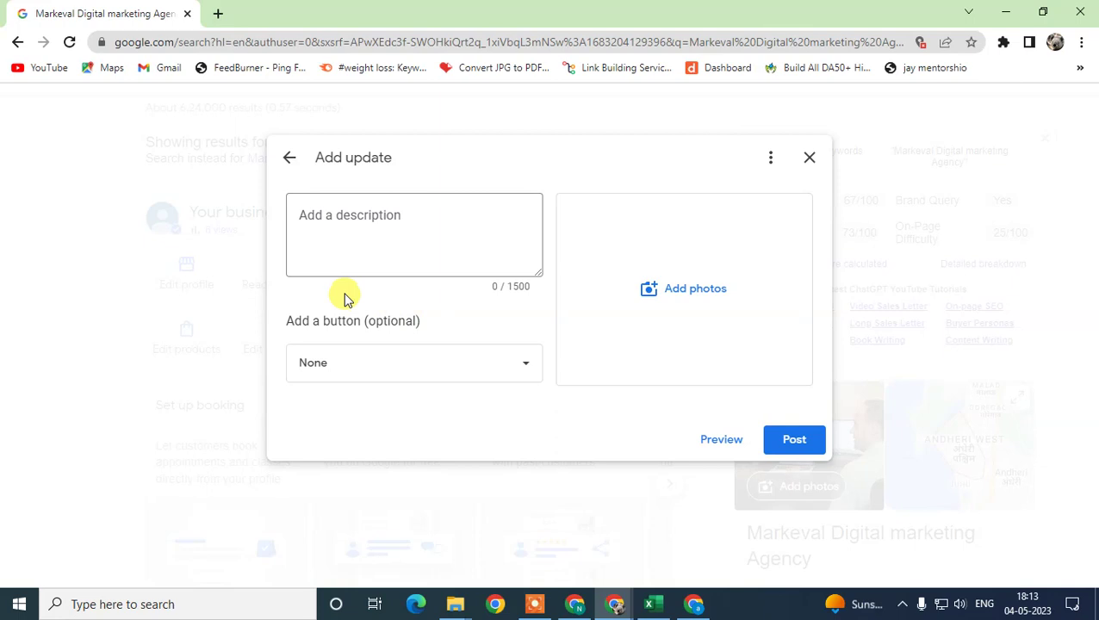
click(388, 376)
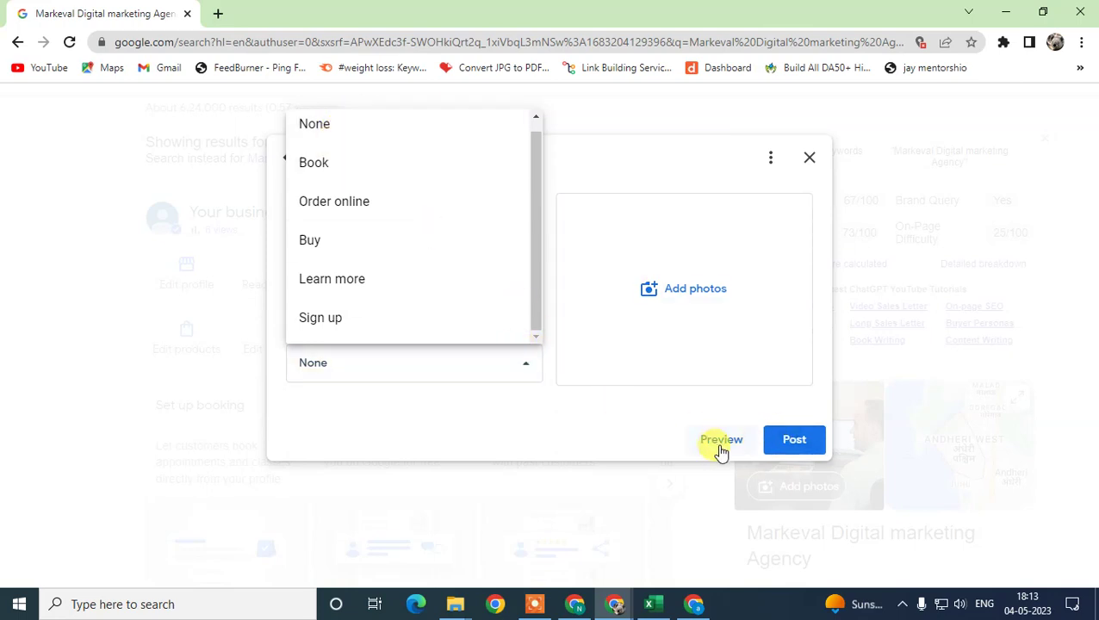
click(770, 156)
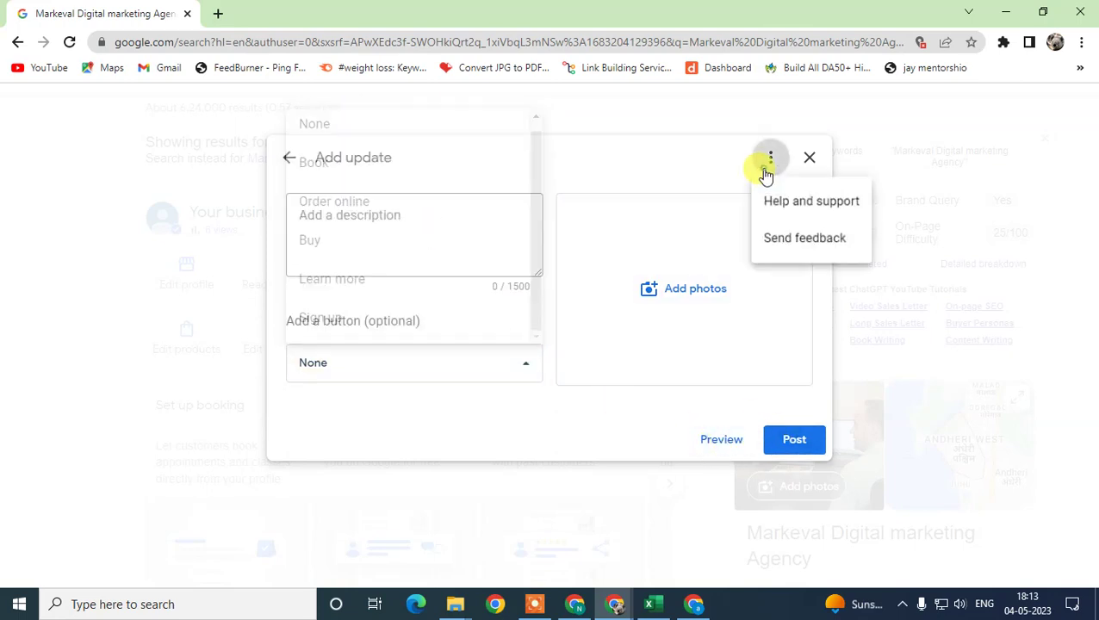
Close the update form and choose Add offer instead
click(809, 158)
click(519, 337)
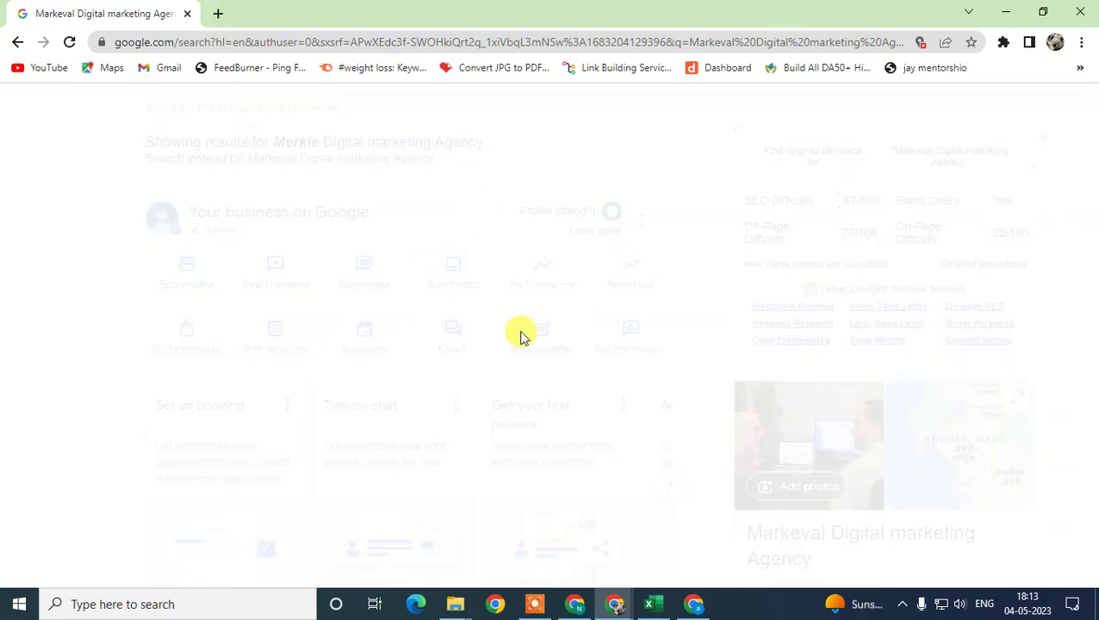
click(370, 274)
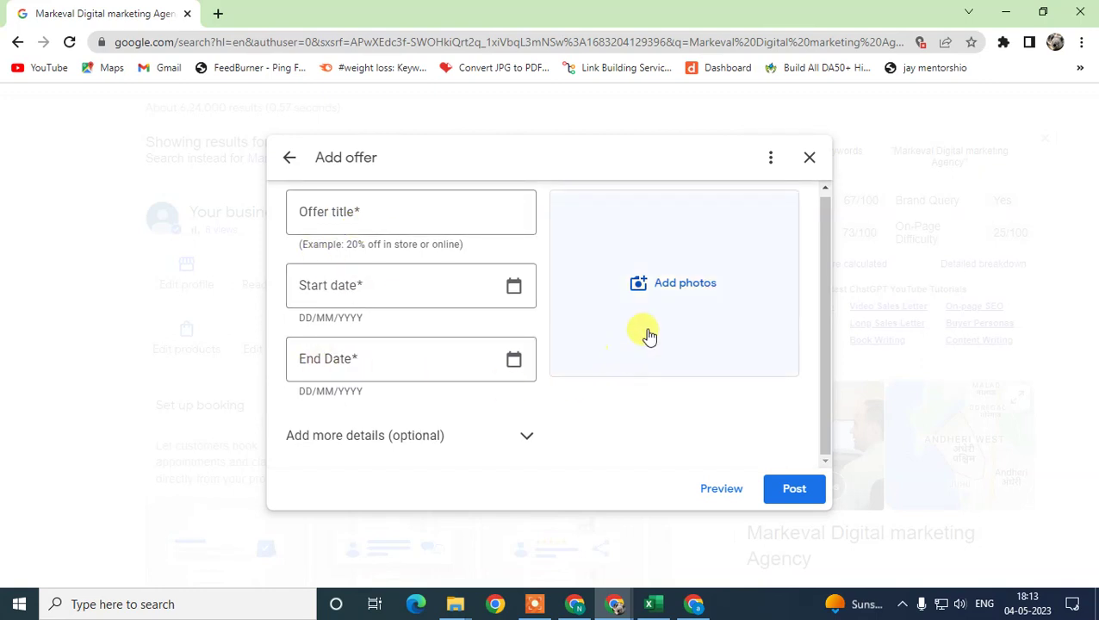
Expand Add more details and scroll through all the offer form fields
click(524, 437)
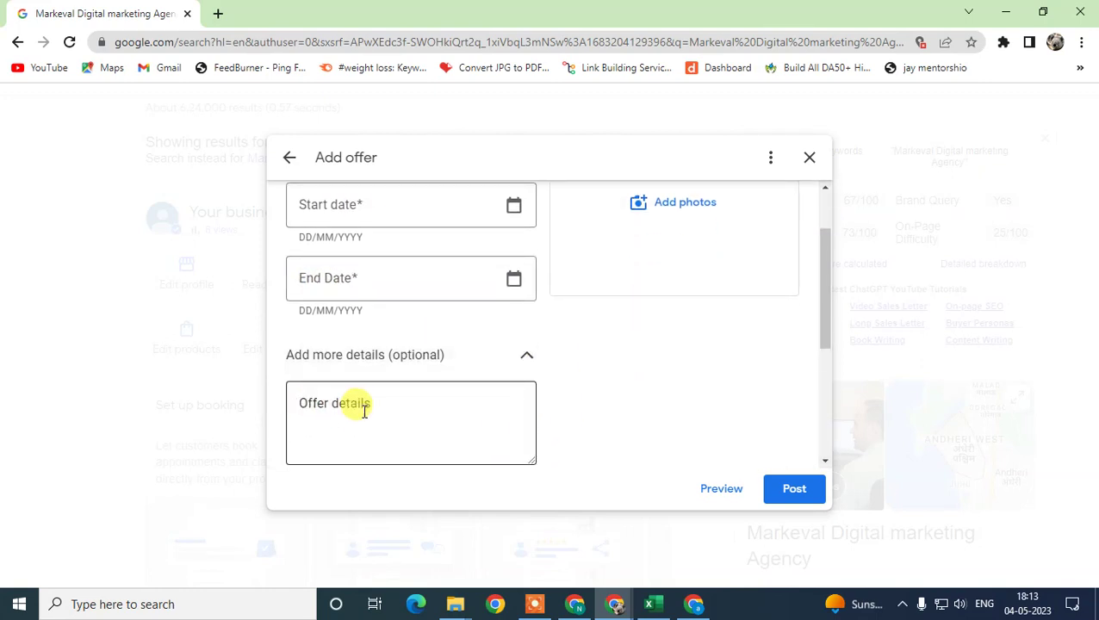
scroll(454, 363, down, 3)
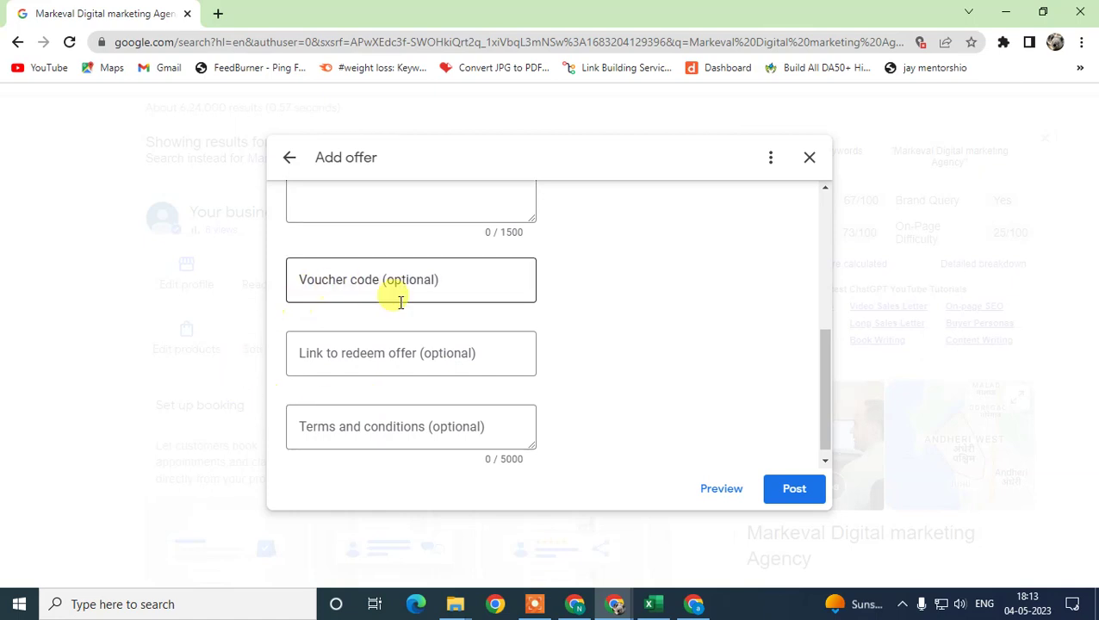
scroll(422, 382, down, 1)
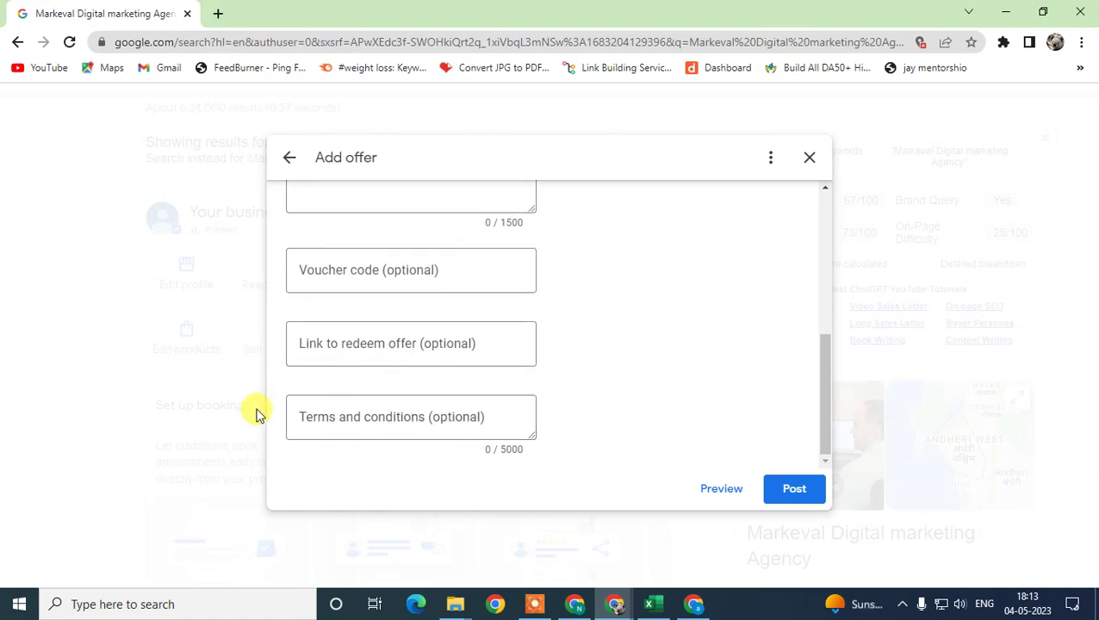
scroll(612, 388, up, 10)
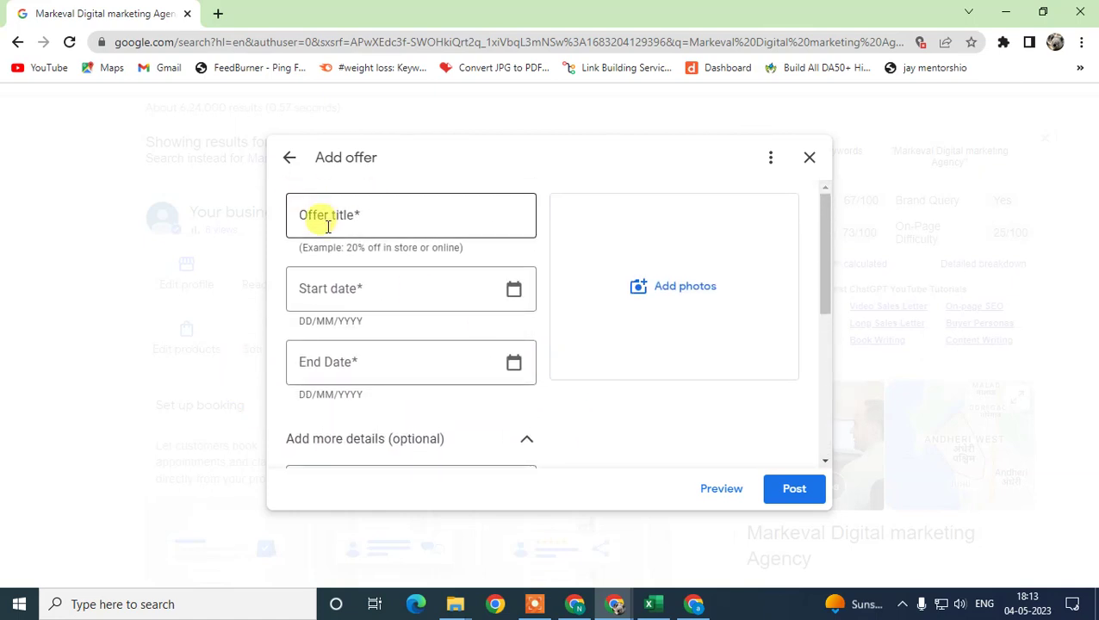
Discard the unfinished offer and start a new post again
click(801, 161)
click(678, 377)
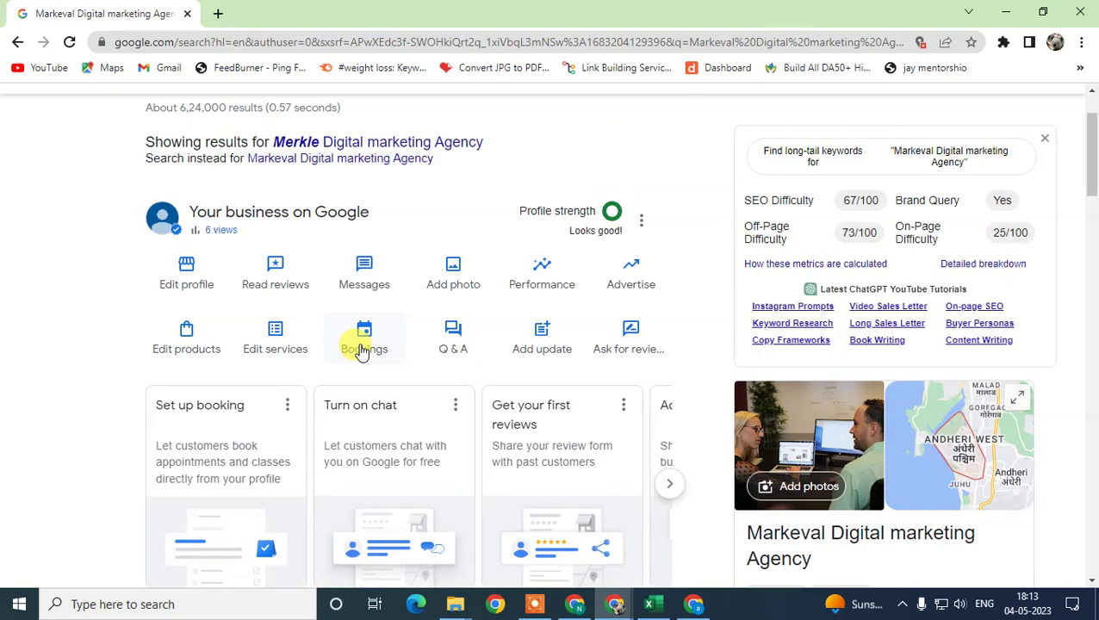
click(539, 343)
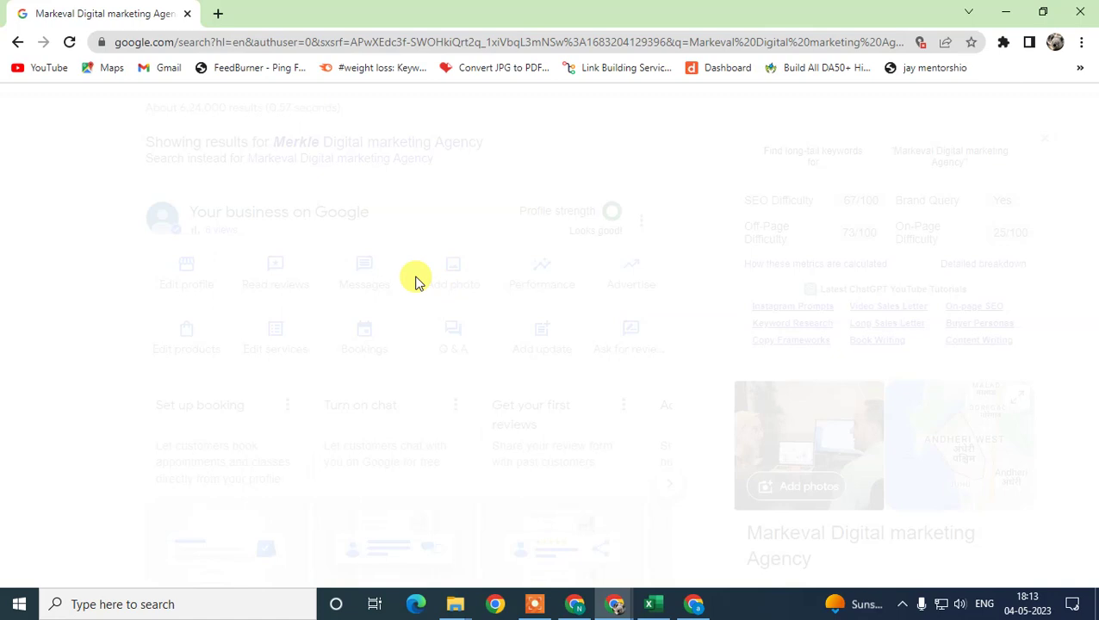
Start an Add event post titled 'asdf asdf df asdf s'
click(439, 314)
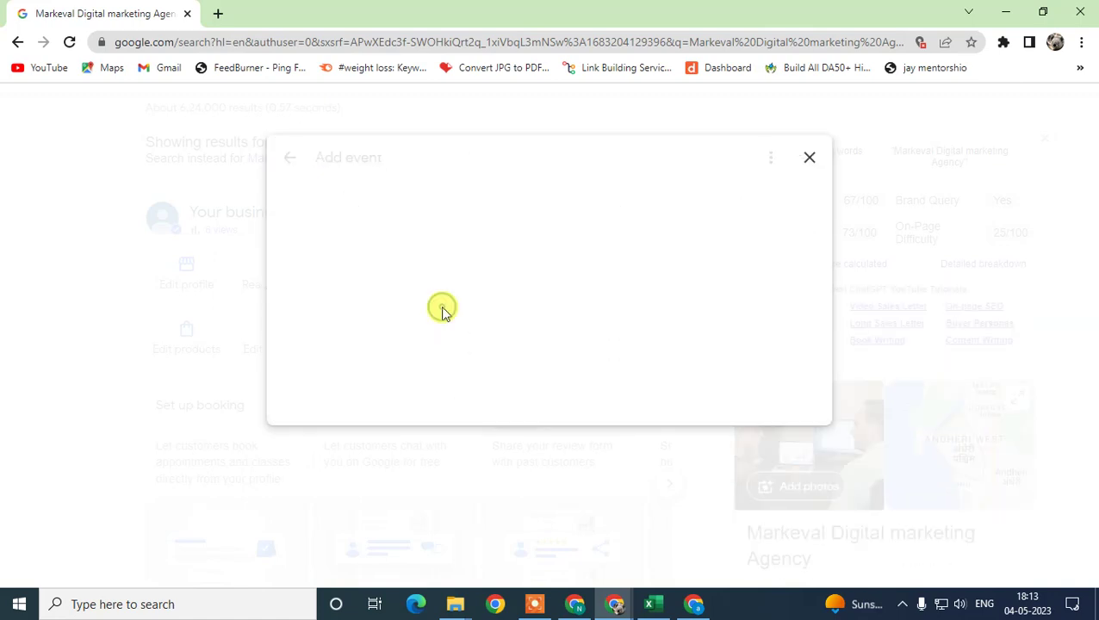
click(387, 214)
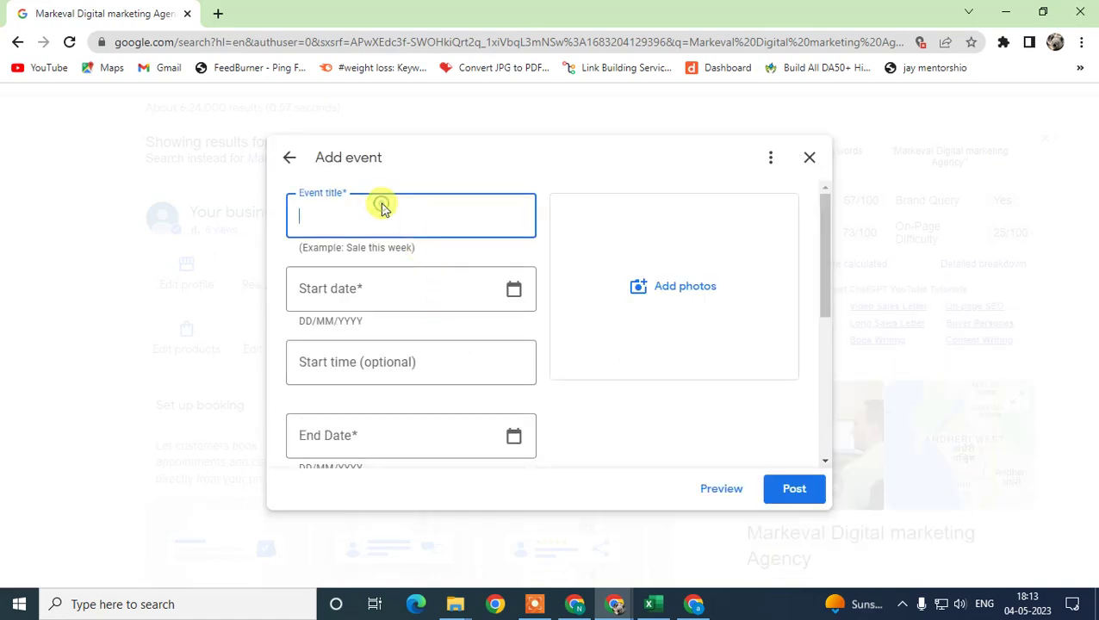
text(asdf asdf df asd)
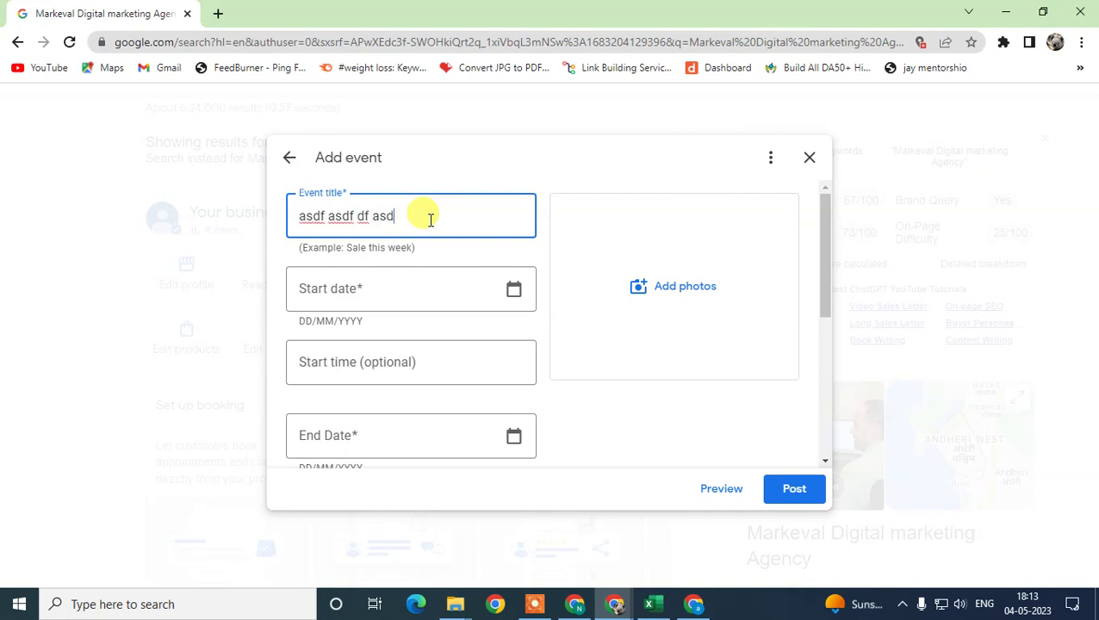
text(f s)
Set the event start to 05/05/2023 at 02:00
click(397, 288)
click(514, 290)
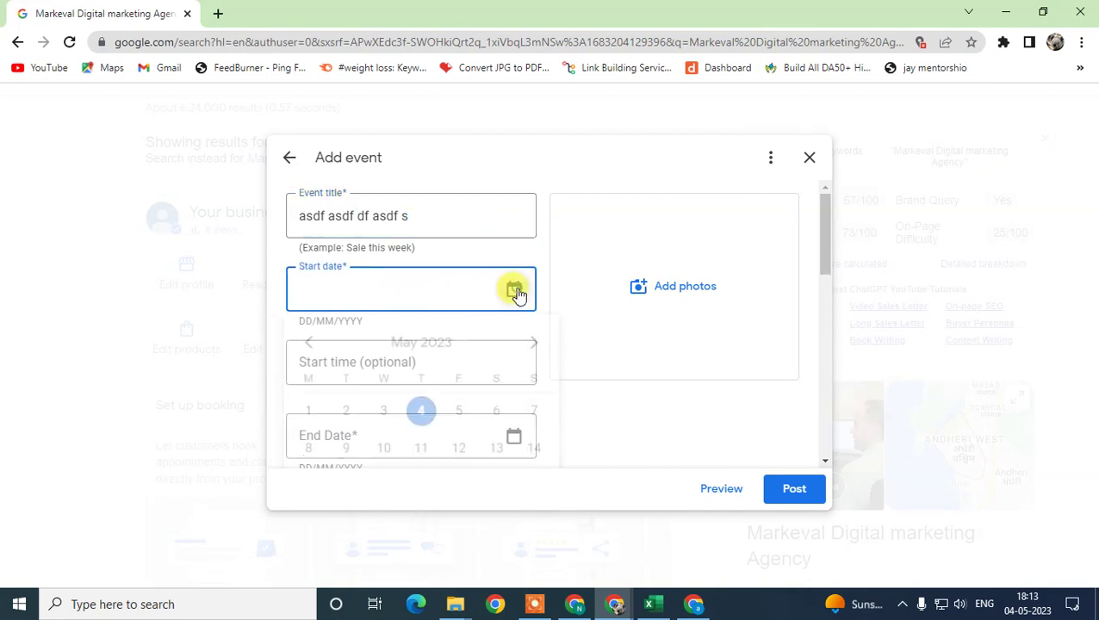
click(455, 415)
scroll(532, 404, down, 5)
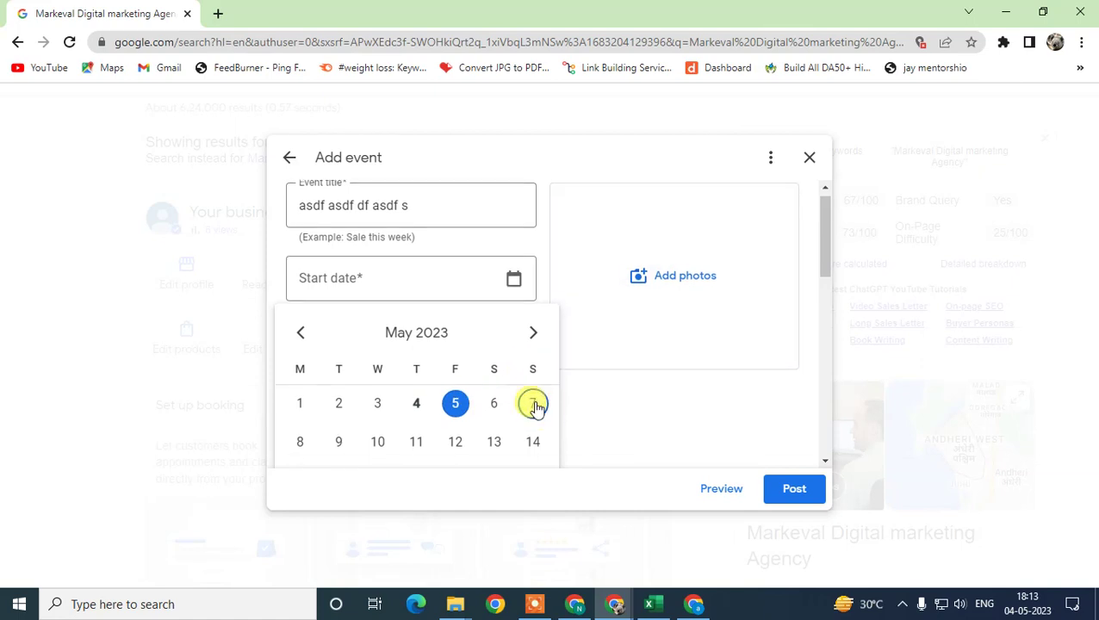
click(540, 345)
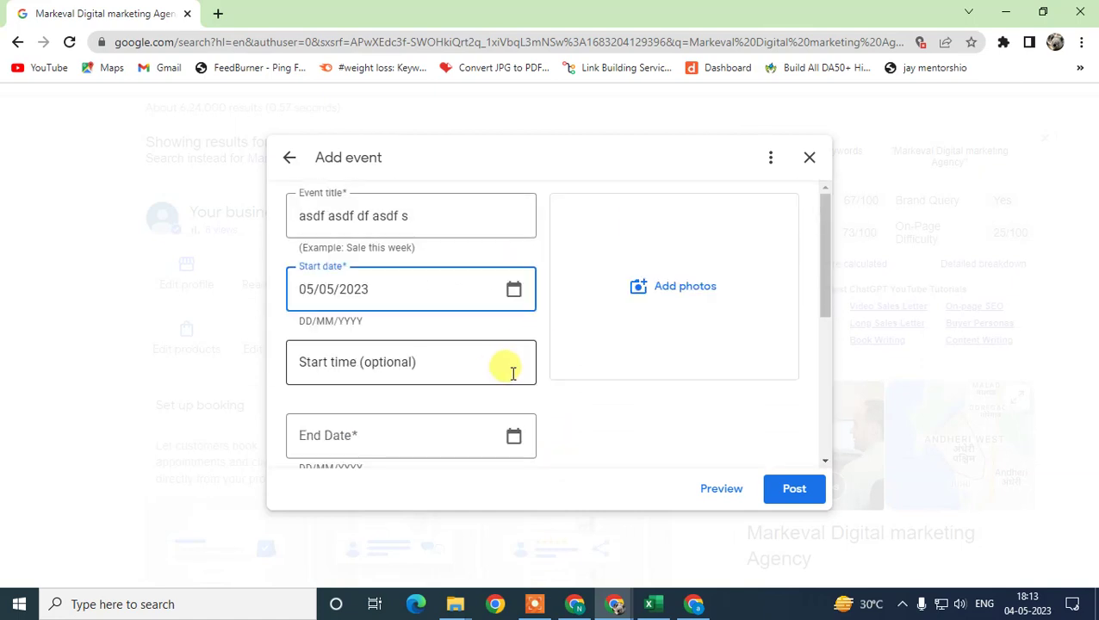
click(383, 361)
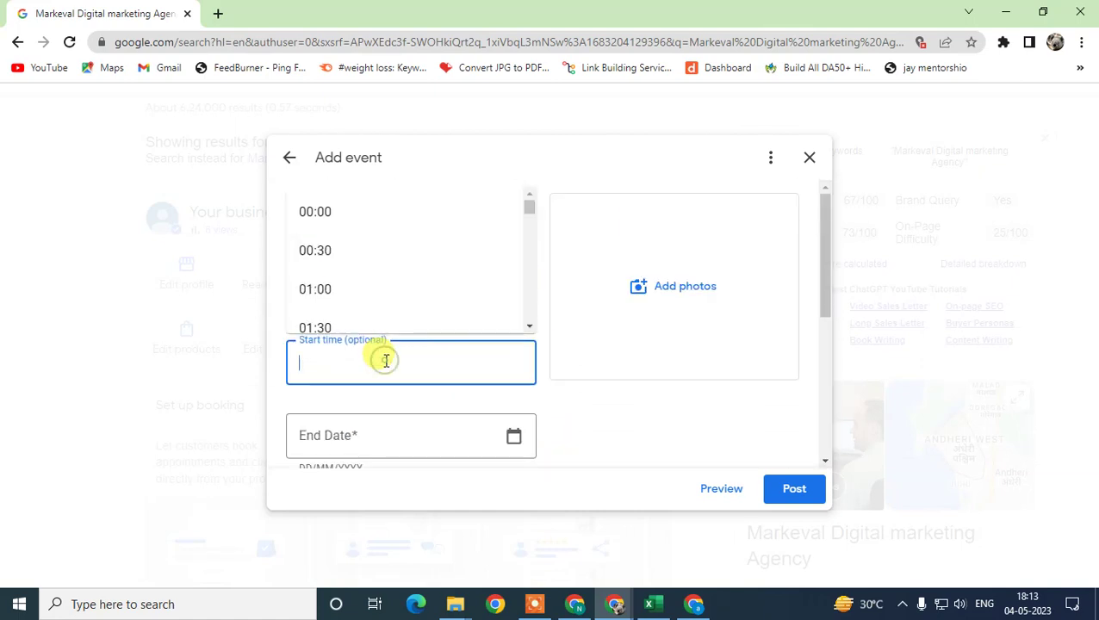
scroll(360, 277, down, 1)
click(343, 286)
scroll(356, 382, down, 1)
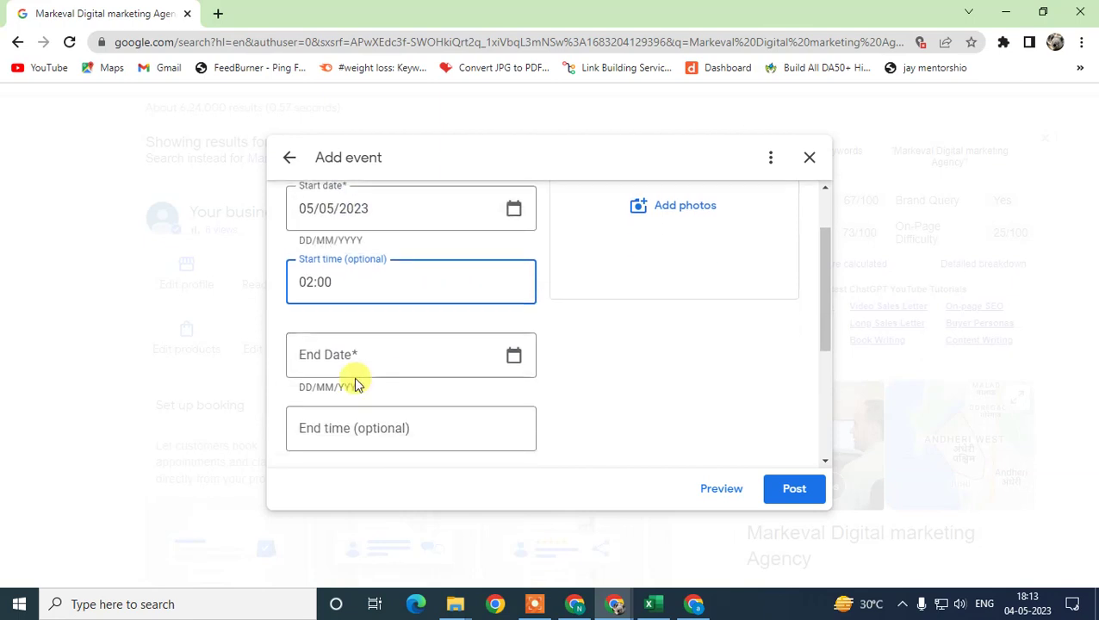
Set the event end to 06/05/2023 at 04:30
click(373, 353)
click(512, 355)
scroll(486, 355, down, 2)
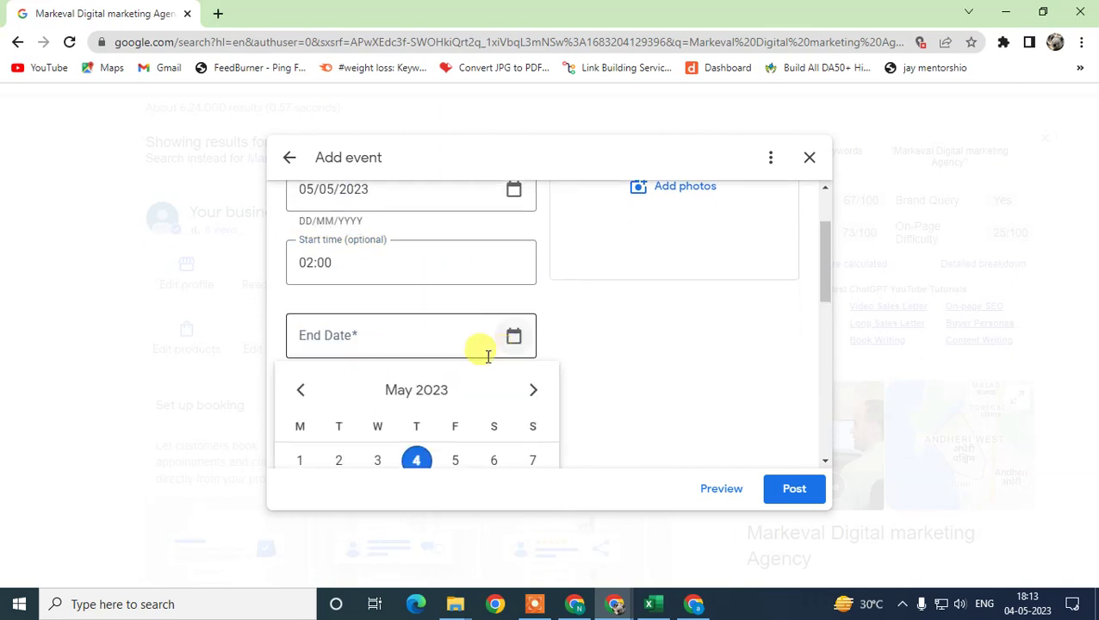
click(490, 380)
scroll(528, 411, down, 3)
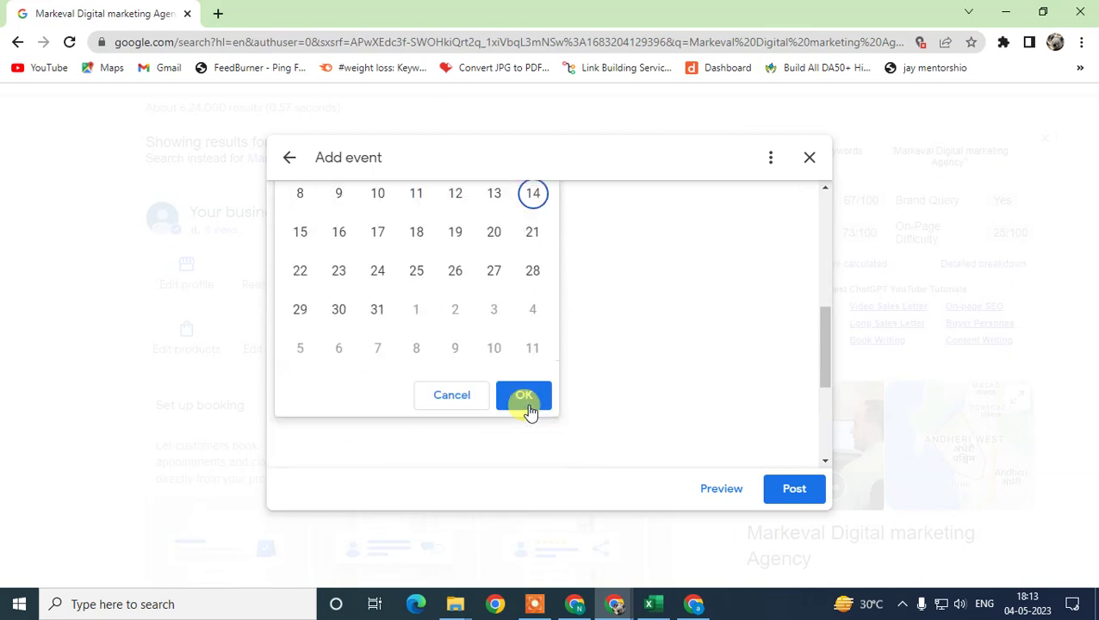
click(525, 387)
scroll(404, 386, down, 1)
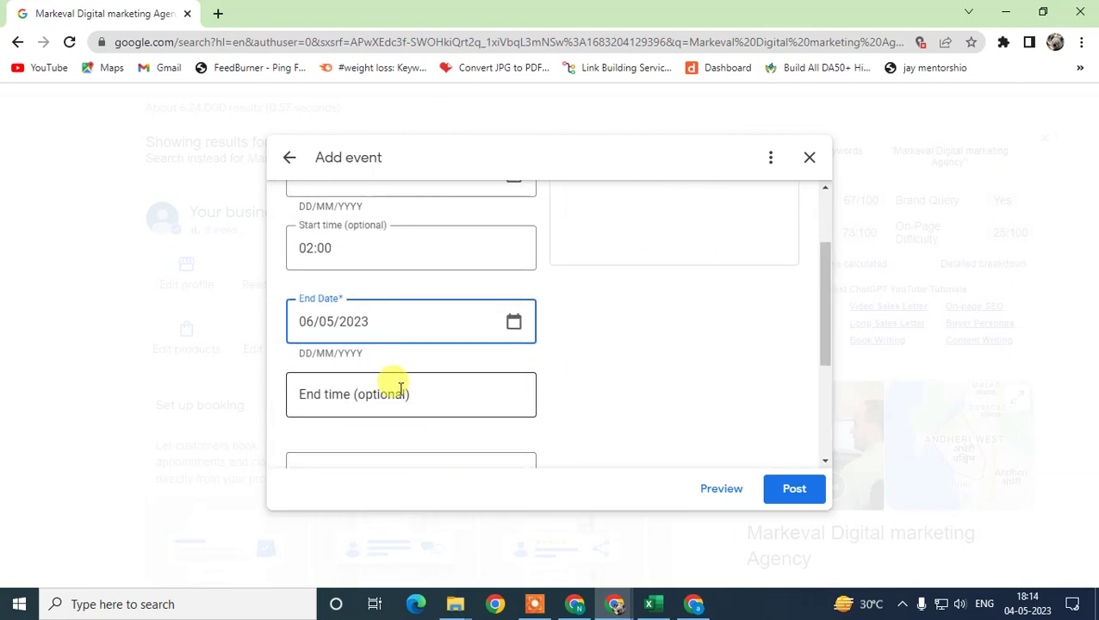
click(378, 394)
scroll(427, 309, down, 3)
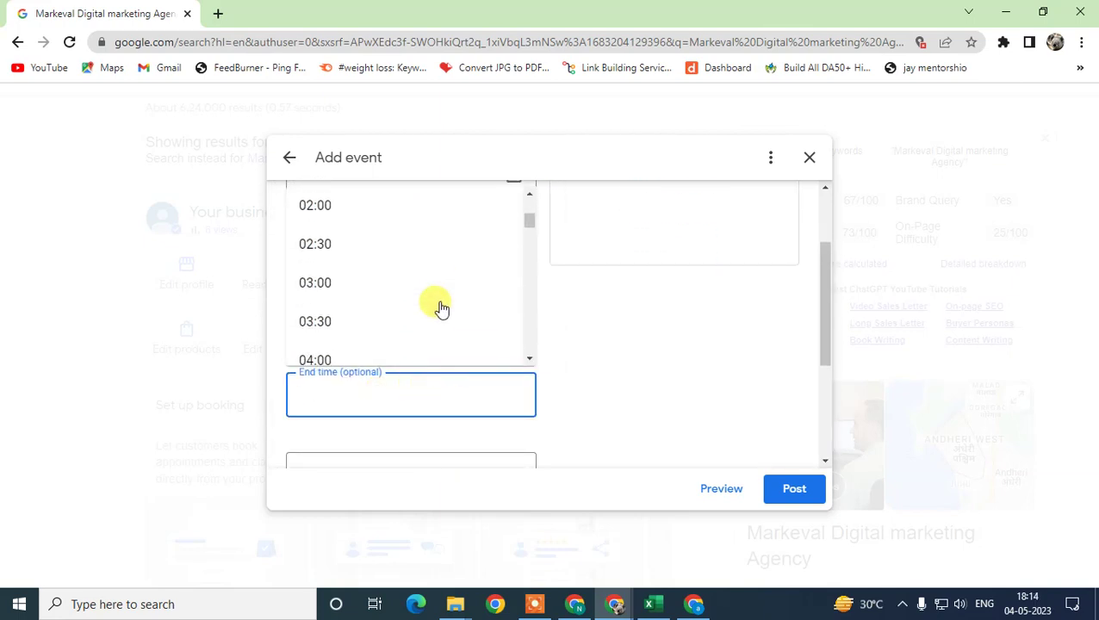
click(353, 315)
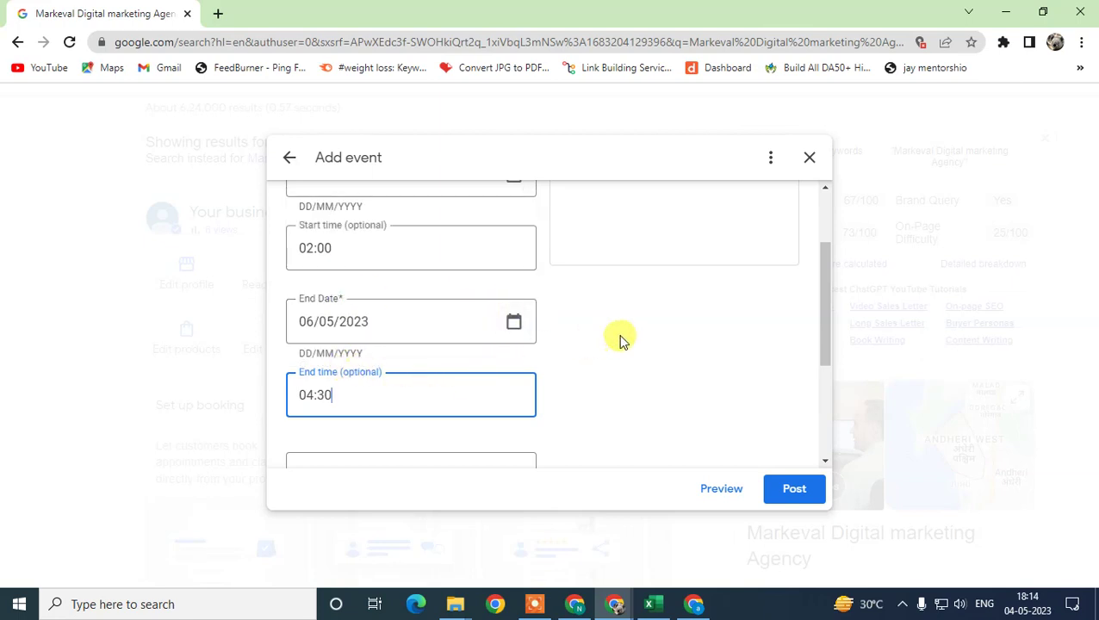
scroll(620, 339, up, 2)
scroll(508, 338, down, 2)
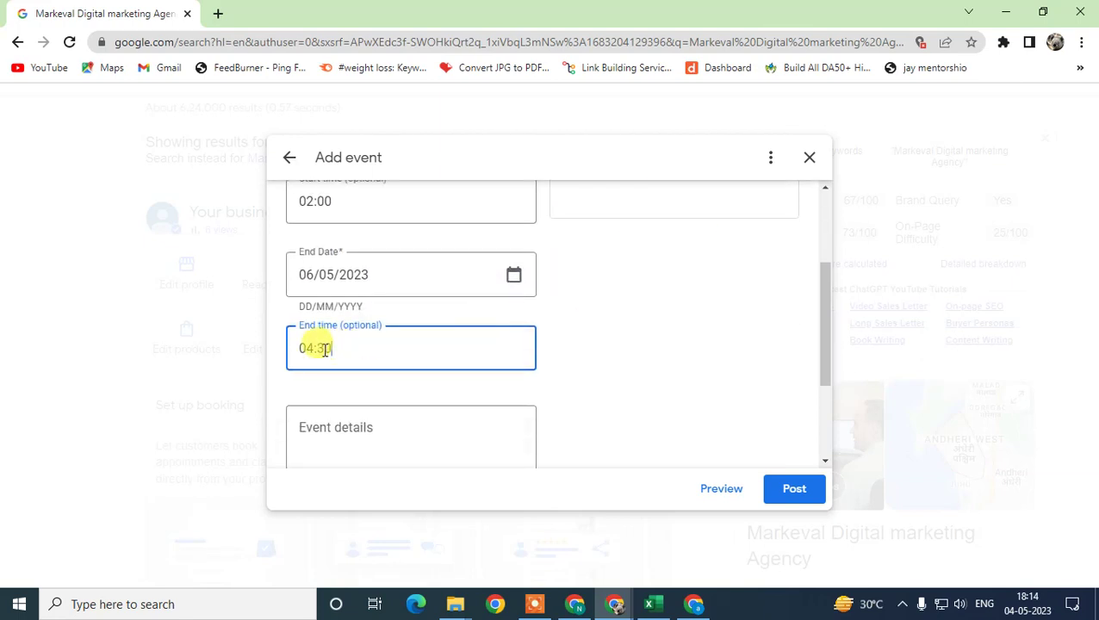
Write 'asdf asdf asd' as the event details
scroll(503, 350, down, 2)
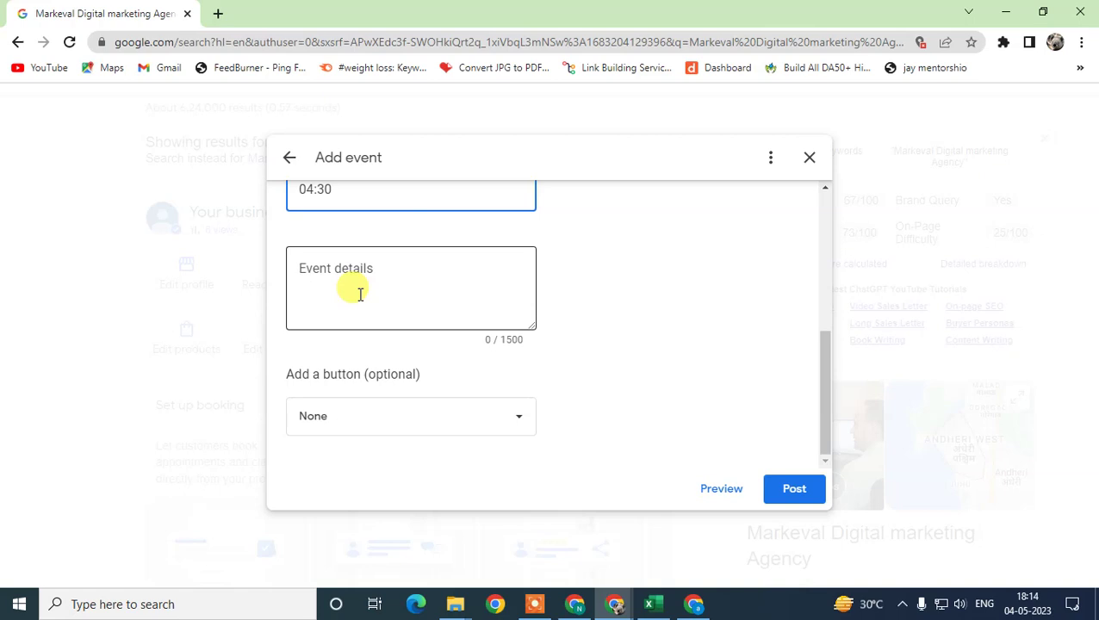
click(357, 283)
text(asdf asdf asdf asdf sadf asdf asf asdf)
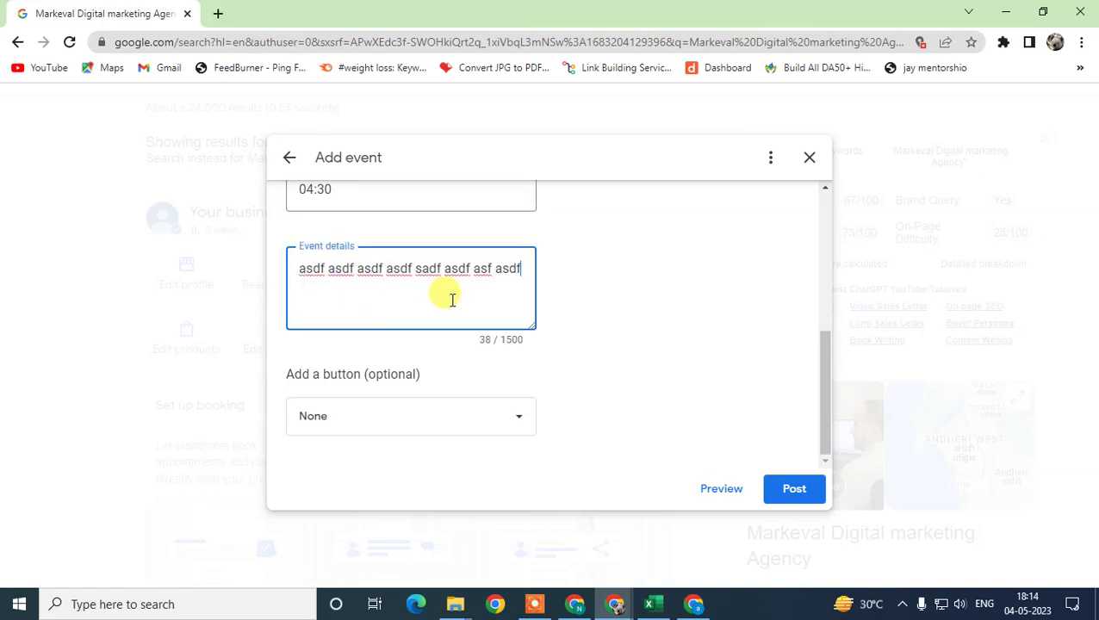
Choose Order online as the event's action button
click(385, 417)
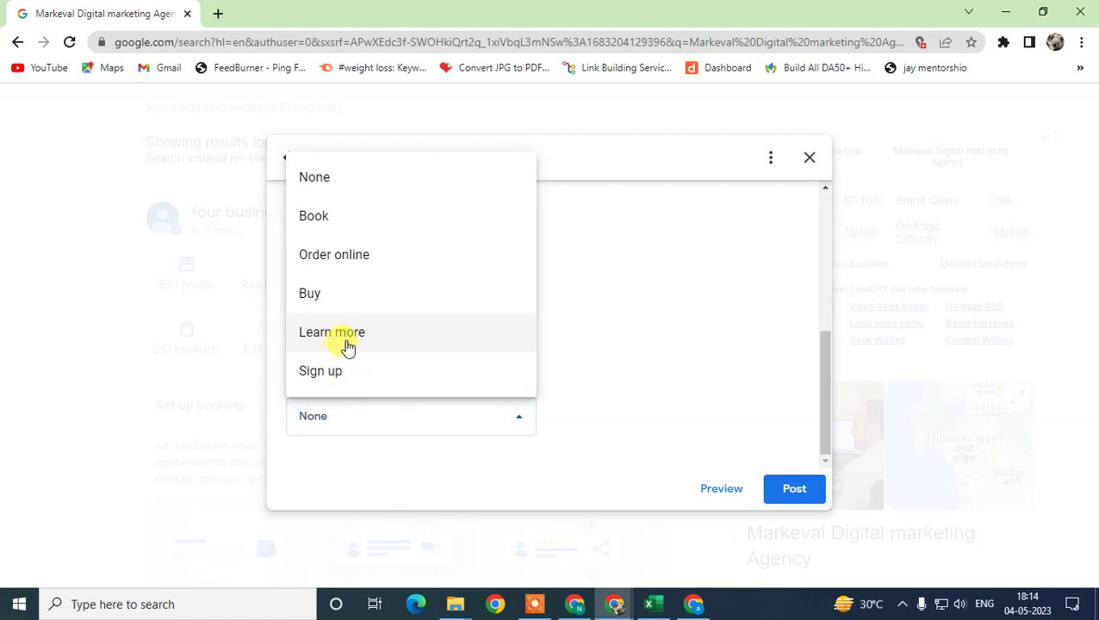
click(361, 250)
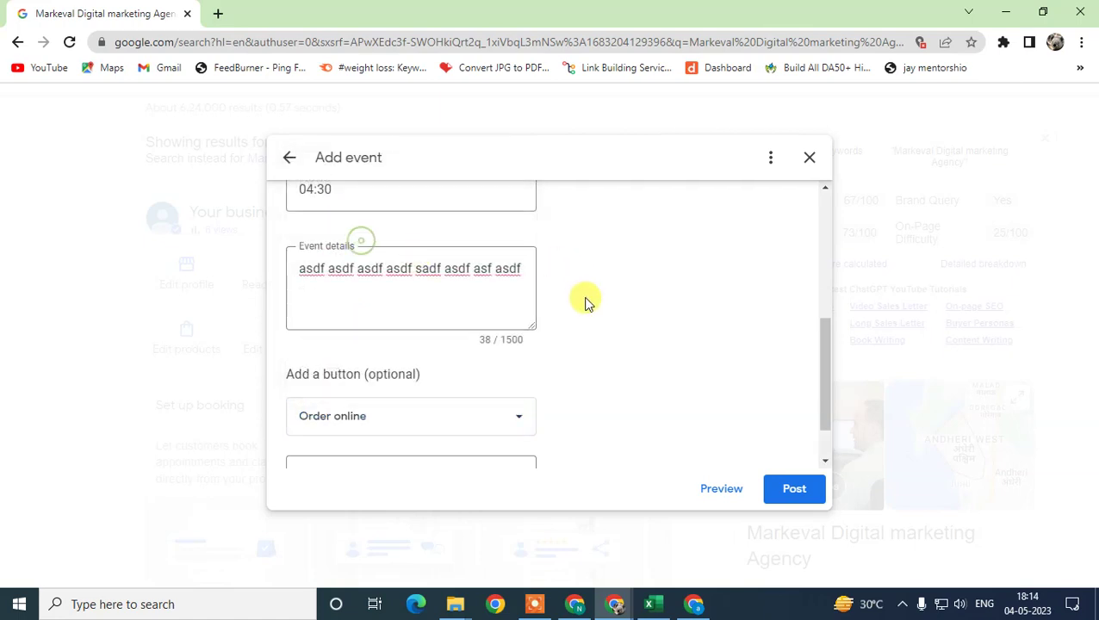
scroll(512, 388, down, 1)
click(312, 421)
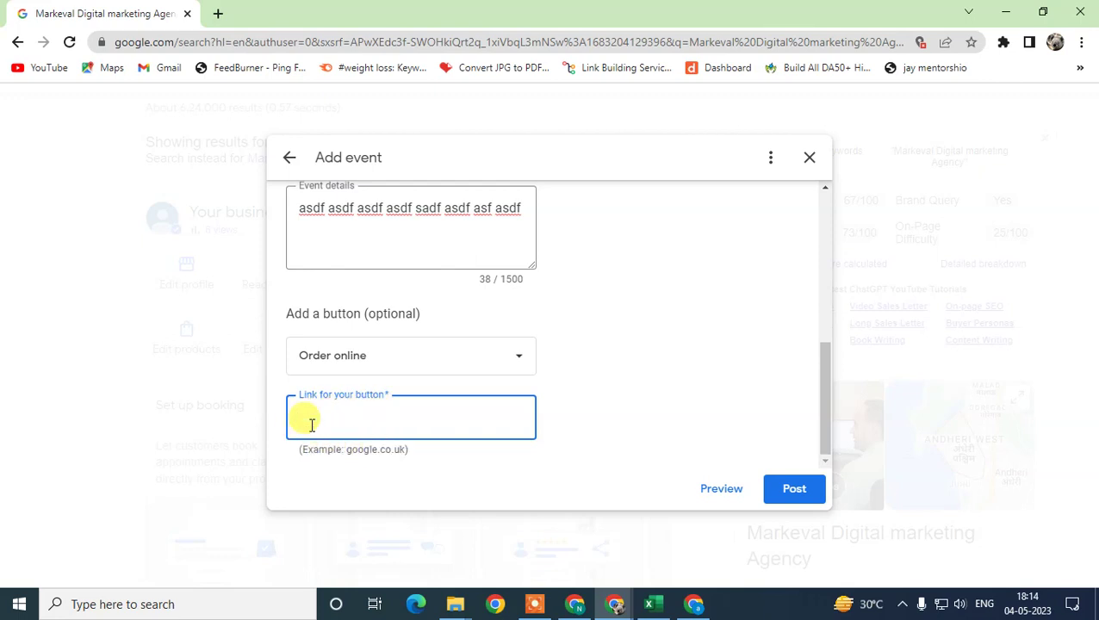
Set the button link to google.co.uk, copied from the example address
scroll(658, 347, up, 5)
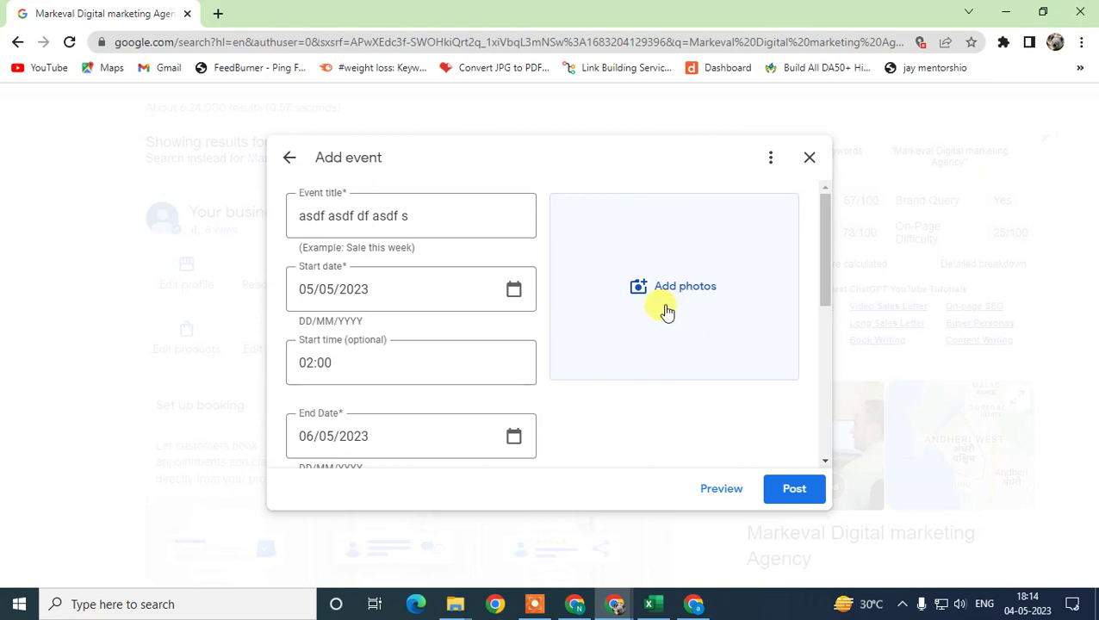
scroll(825, 451, down, 3)
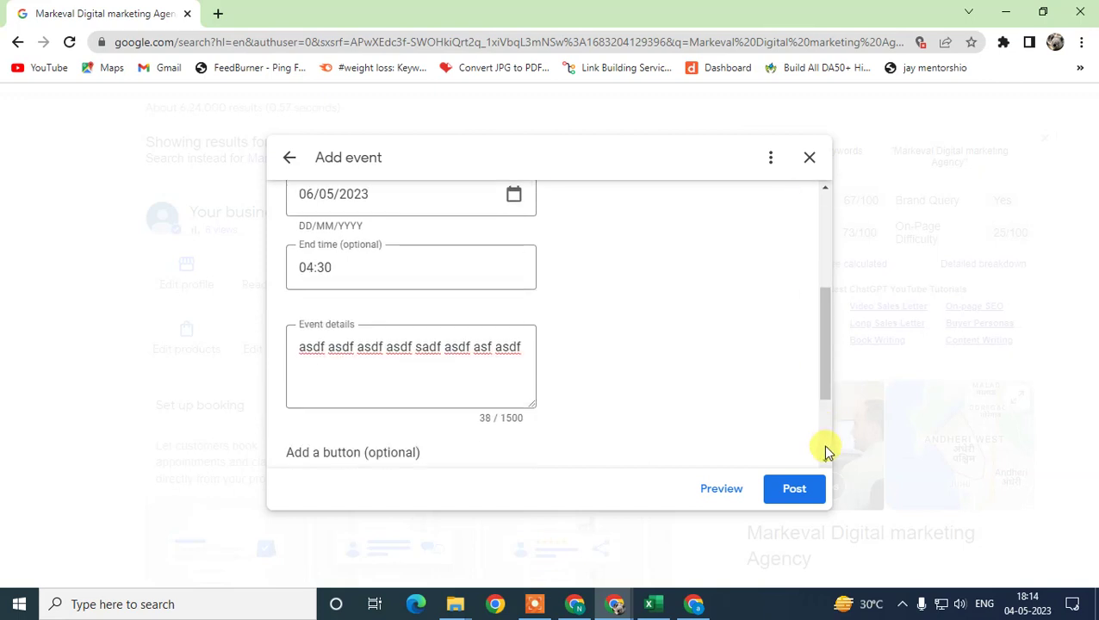
click(711, 491)
text(asdf)
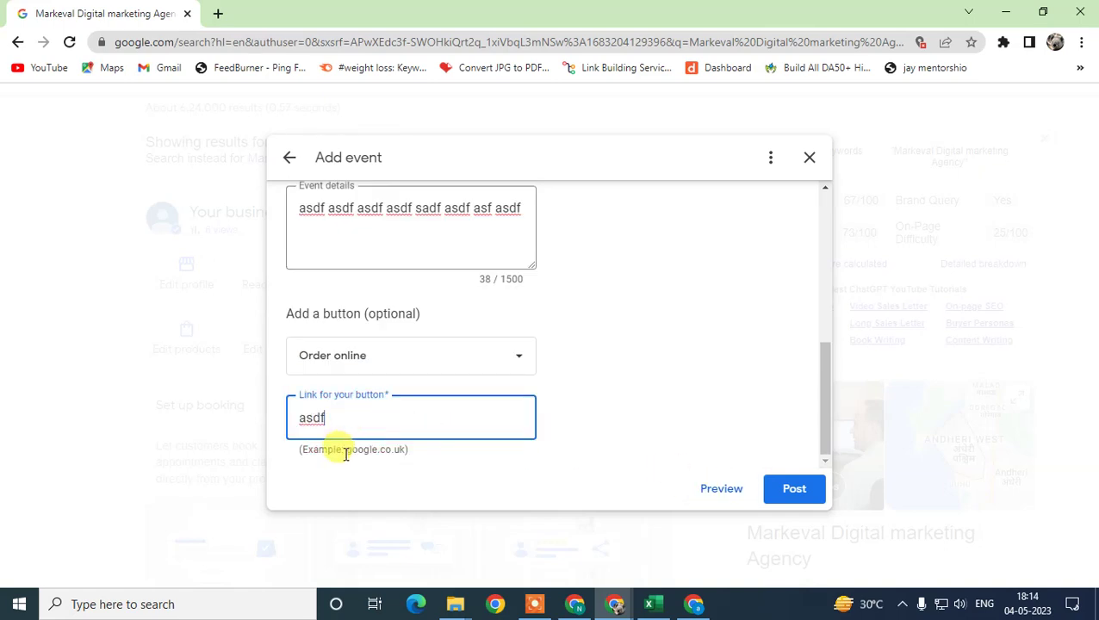
drag(346, 451, 402, 449)
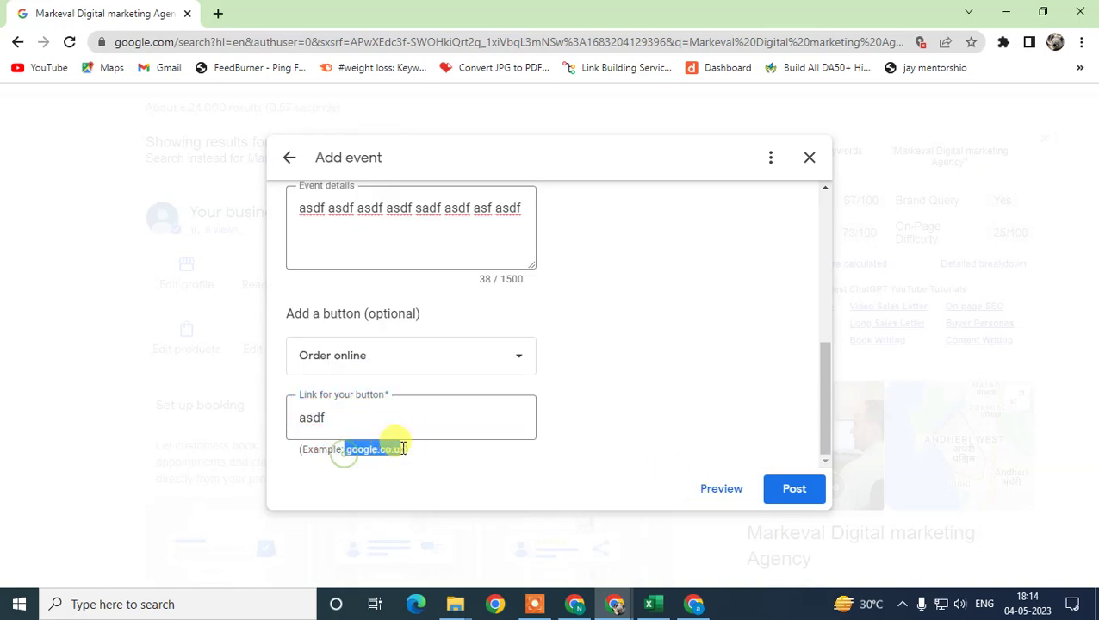
key(ctrl+c)
double_click(393, 422)
key(ctrl+v)
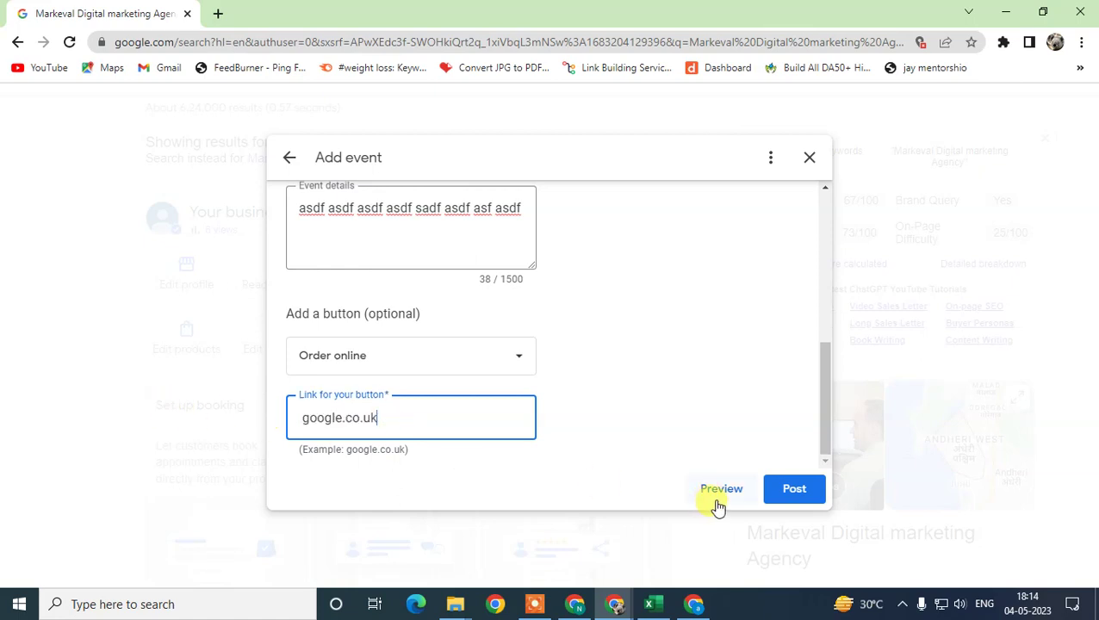
Preview the event post twice, returning to the form each time
click(720, 492)
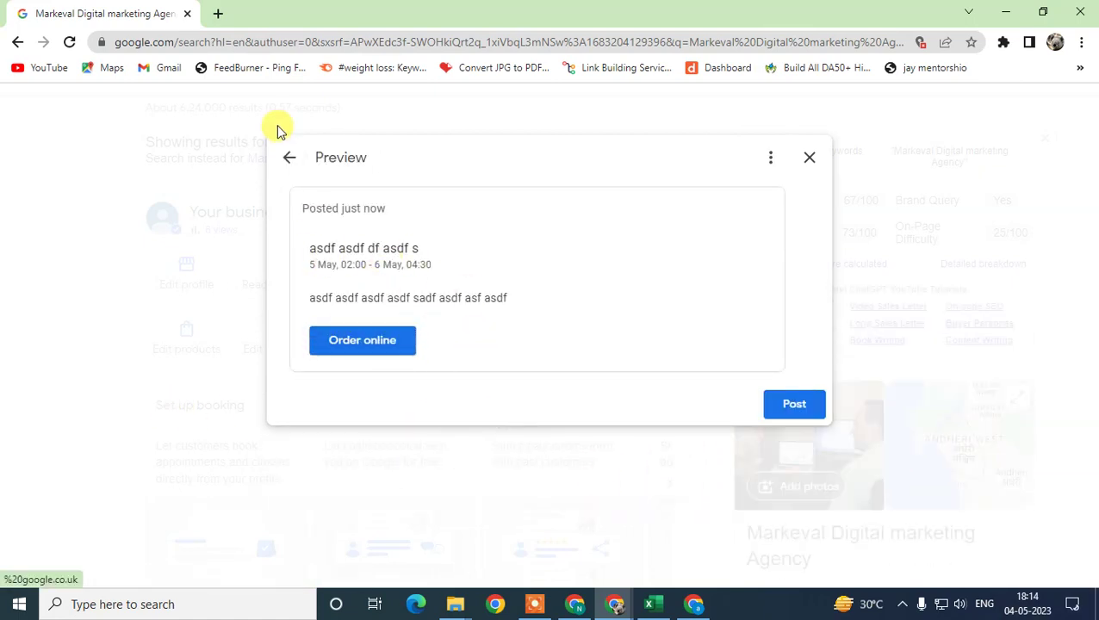
click(291, 158)
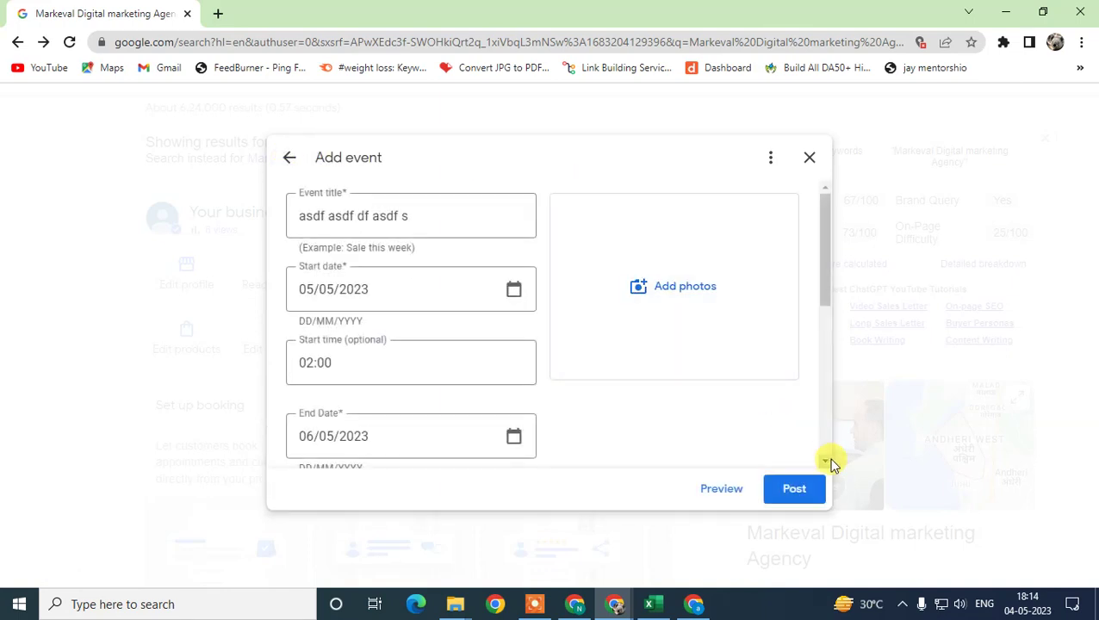
click(715, 489)
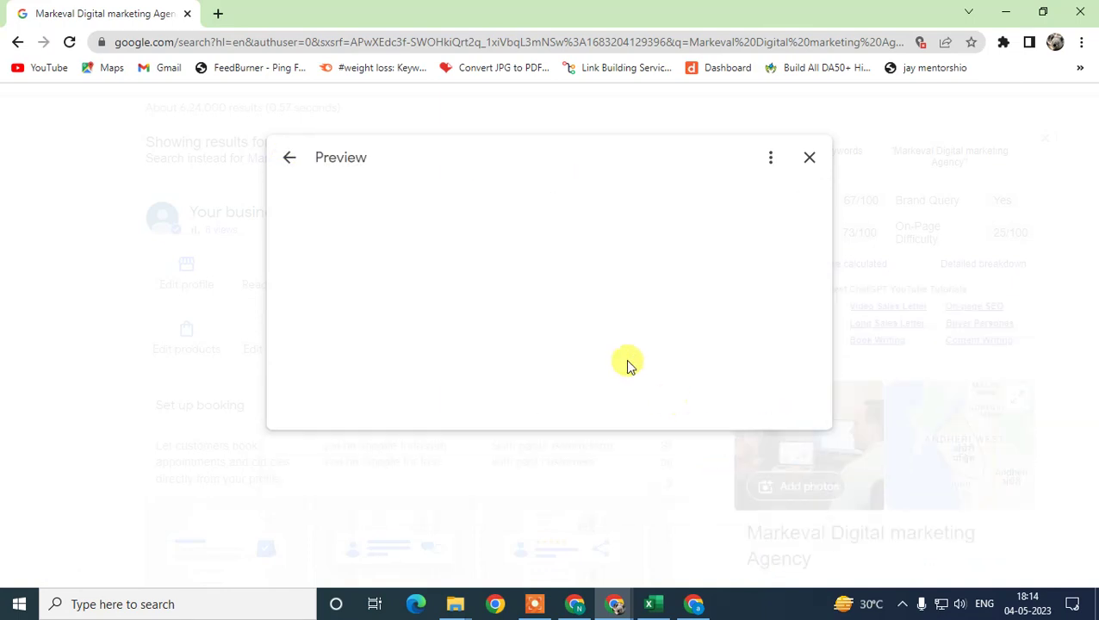
click(287, 160)
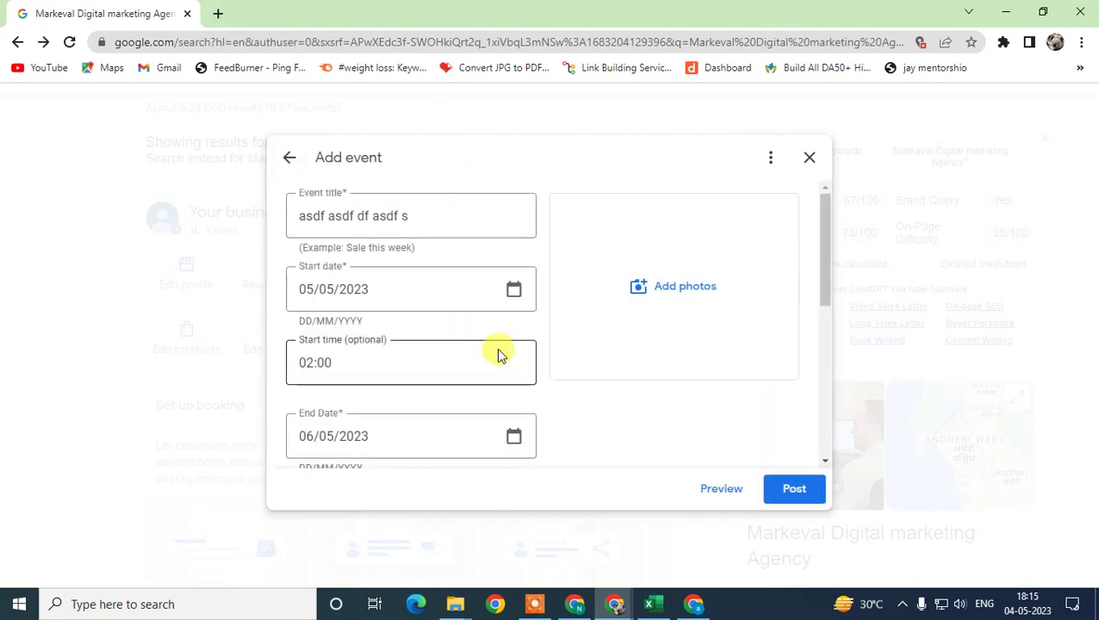
Discard the event draft and close the browser to the desktop
scroll(747, 453, down, 4)
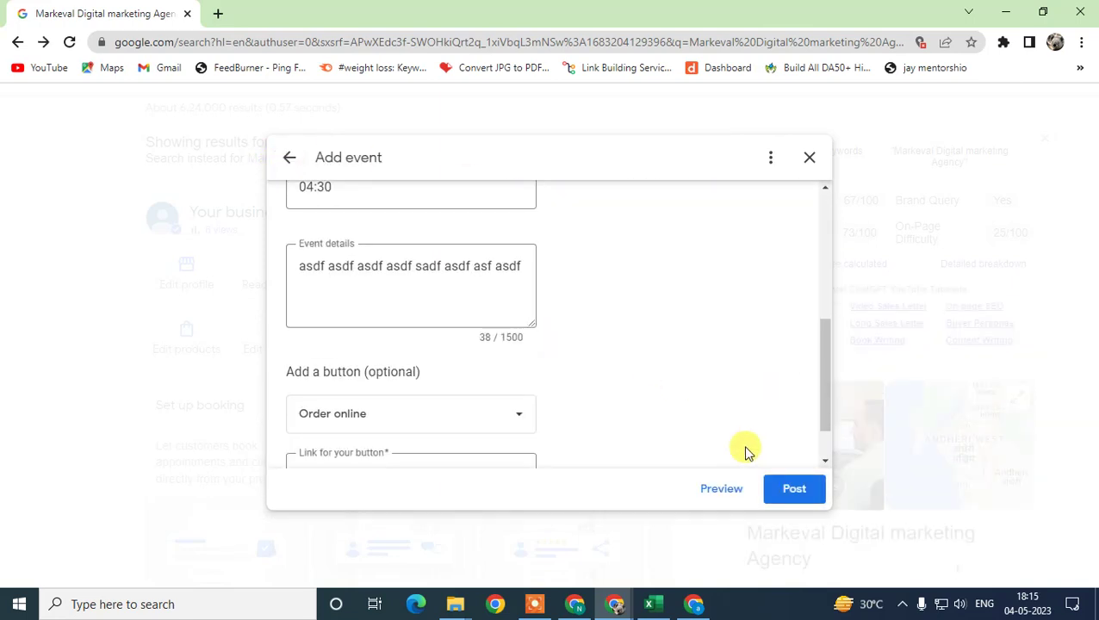
click(808, 160)
key(super+d)
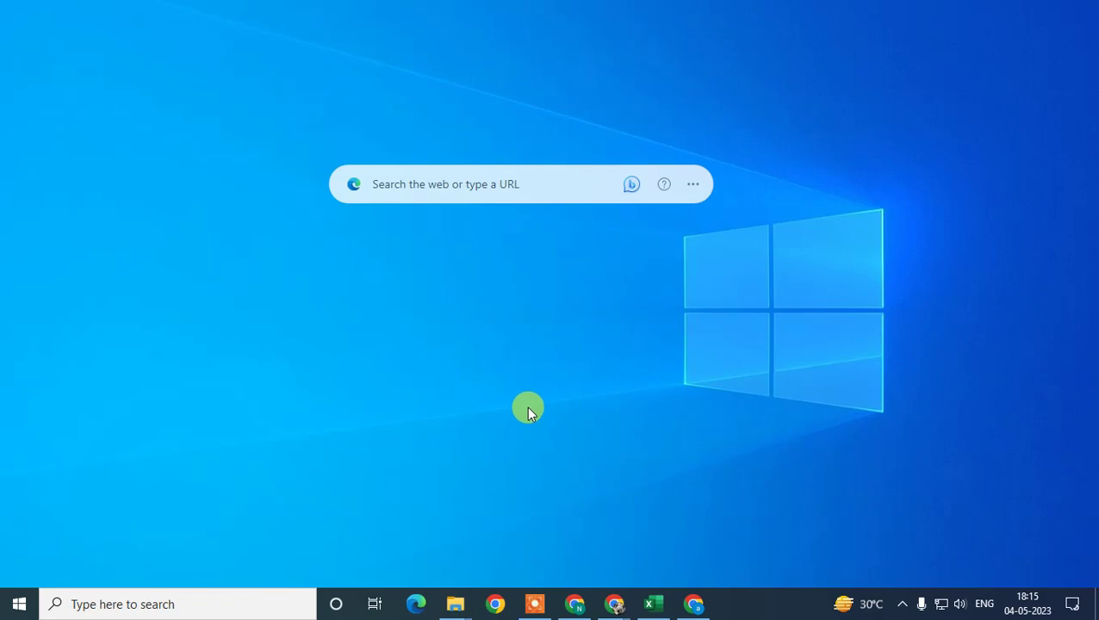